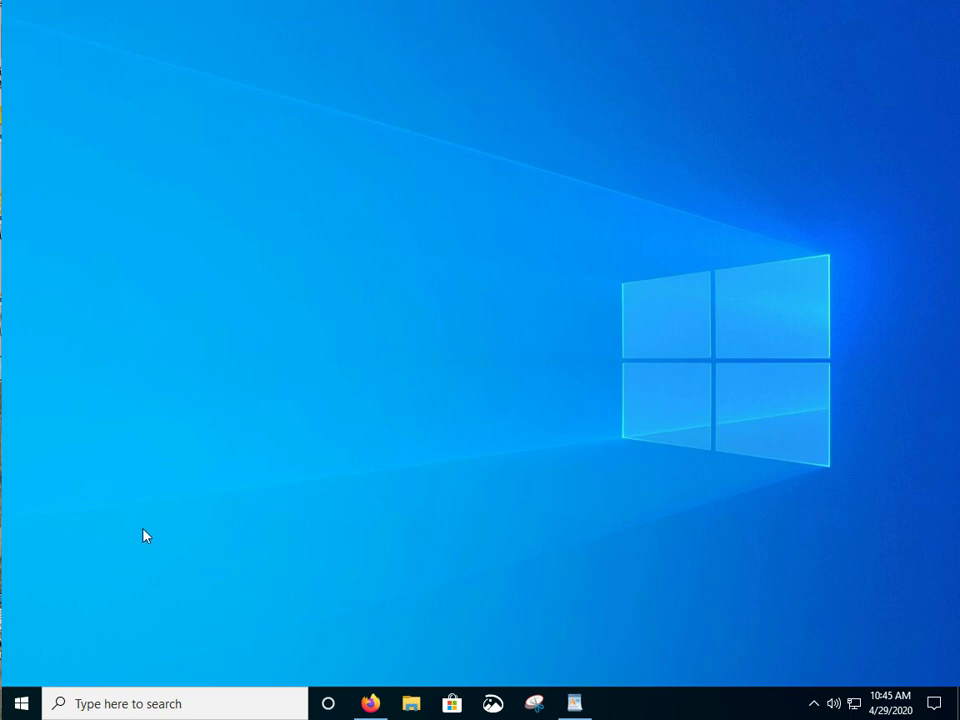
# Step: Launch Windows Settings from the Start menu, then close it
pyautogui.click(22, 706)
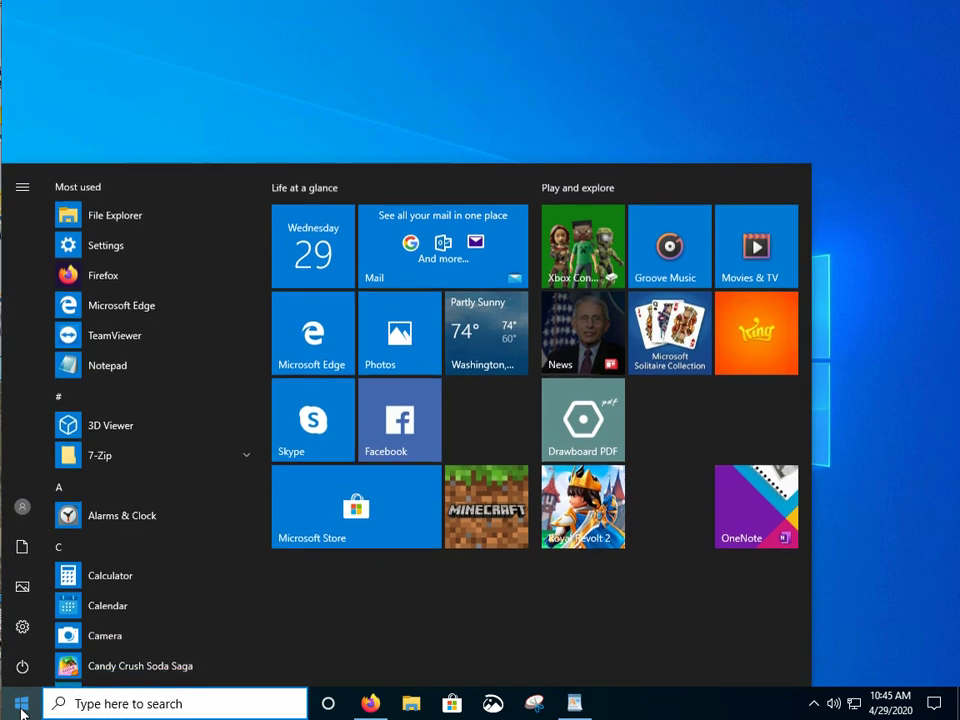
pyautogui.click(24, 630)
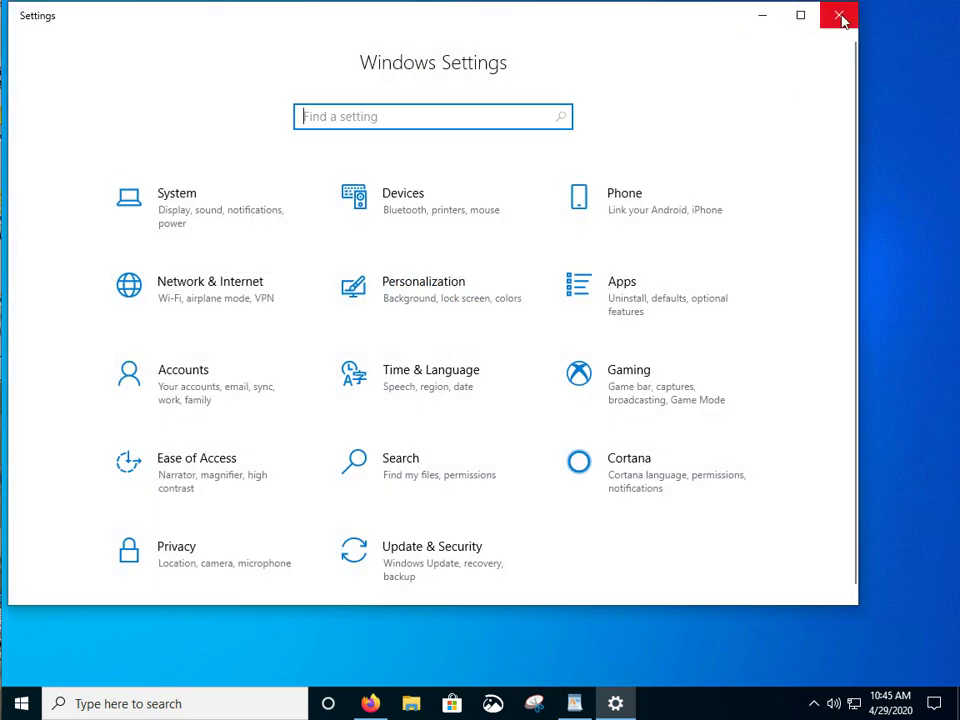
pyautogui.click(838, 15)
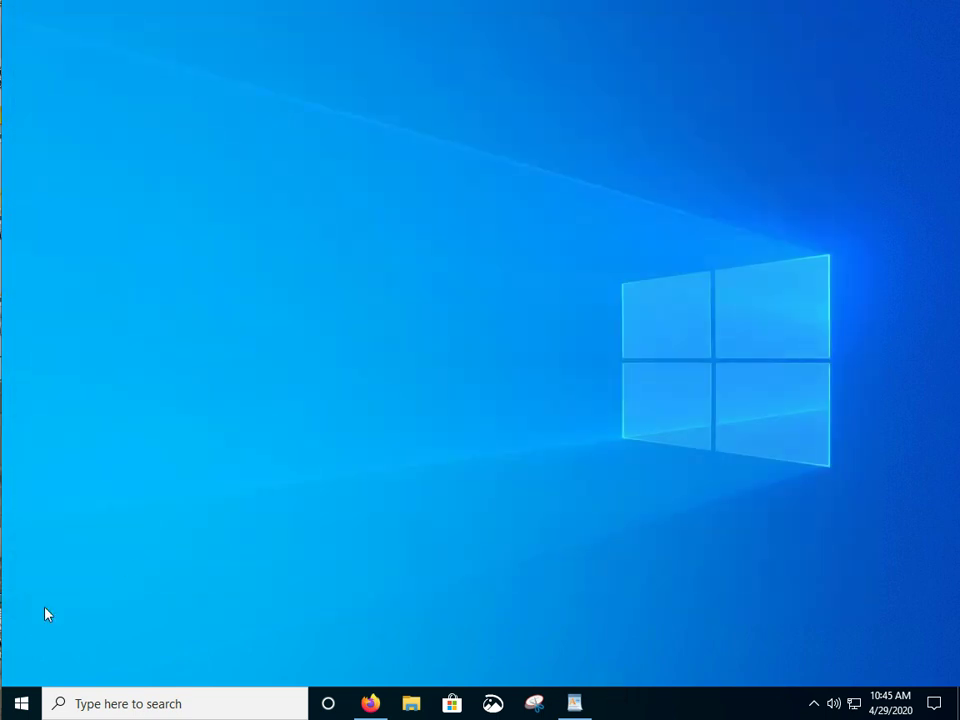
# Step: Launch Settings from the Win+X menu, close it, and reopen it with Win+I
pyautogui.rightClick(21, 704)
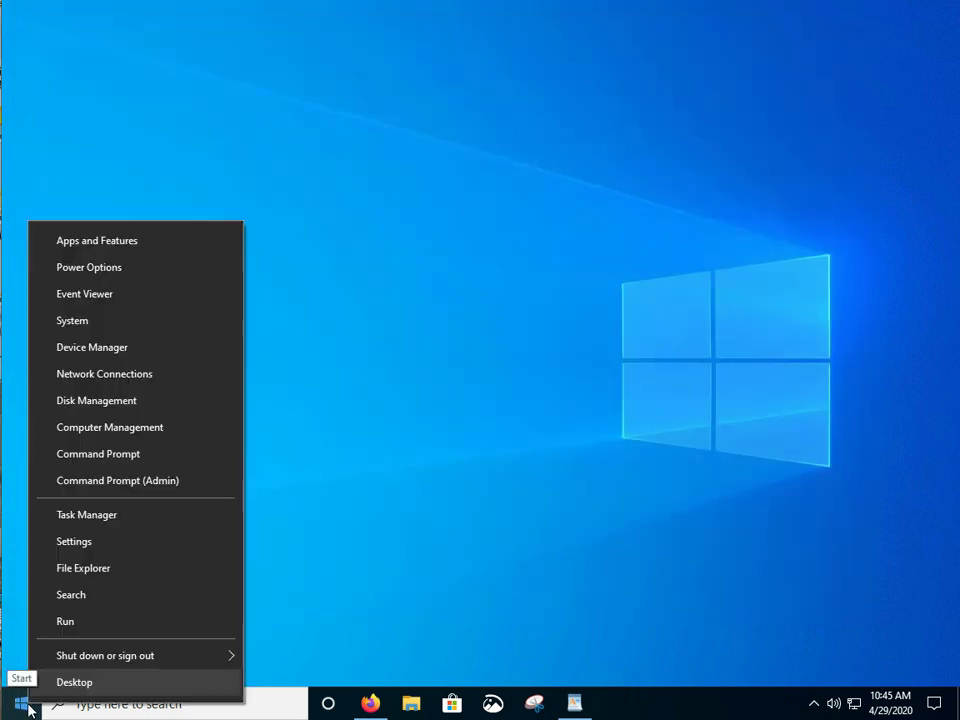
pyautogui.click(95, 546)
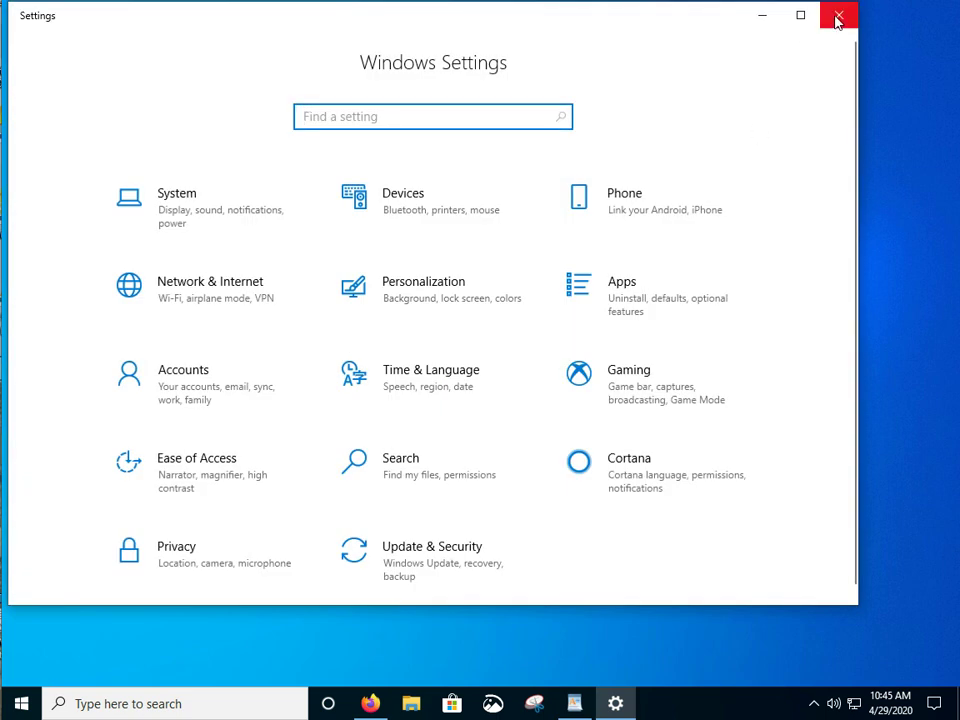
pyautogui.click(839, 15)
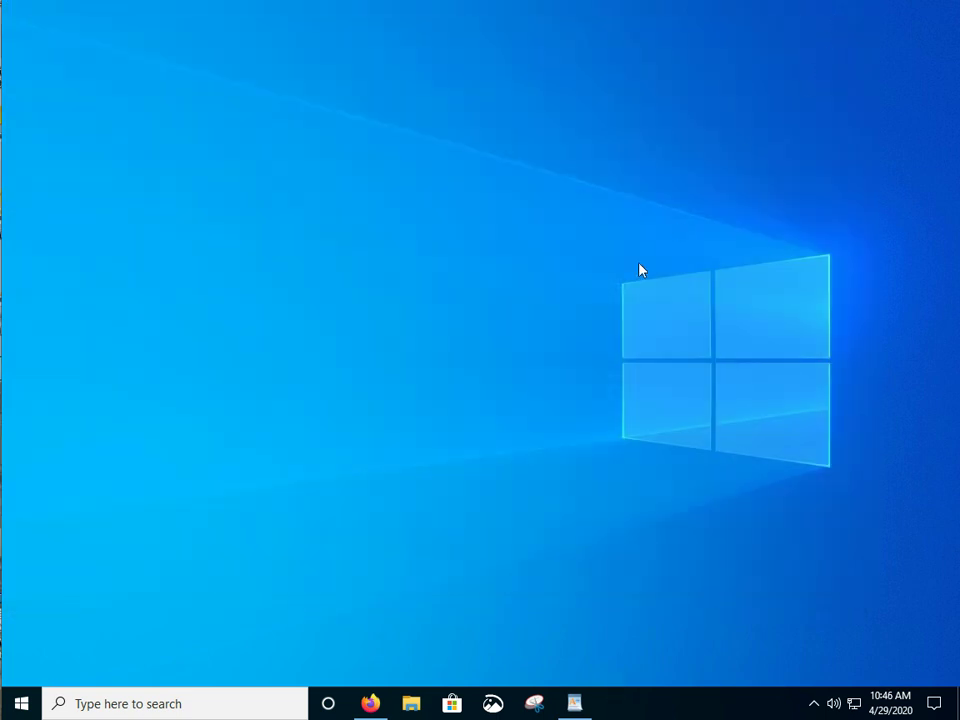
pyautogui.press('super+i')
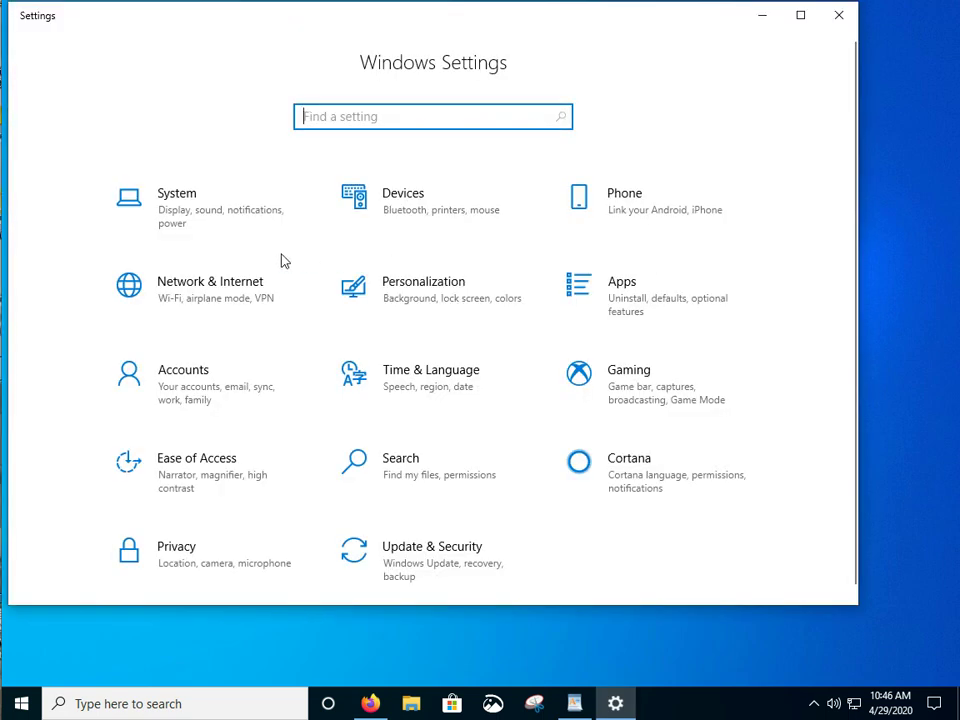
# Step: Go to System > Clipboard and confirm Clipboard history is On
pyautogui.click(196, 214)
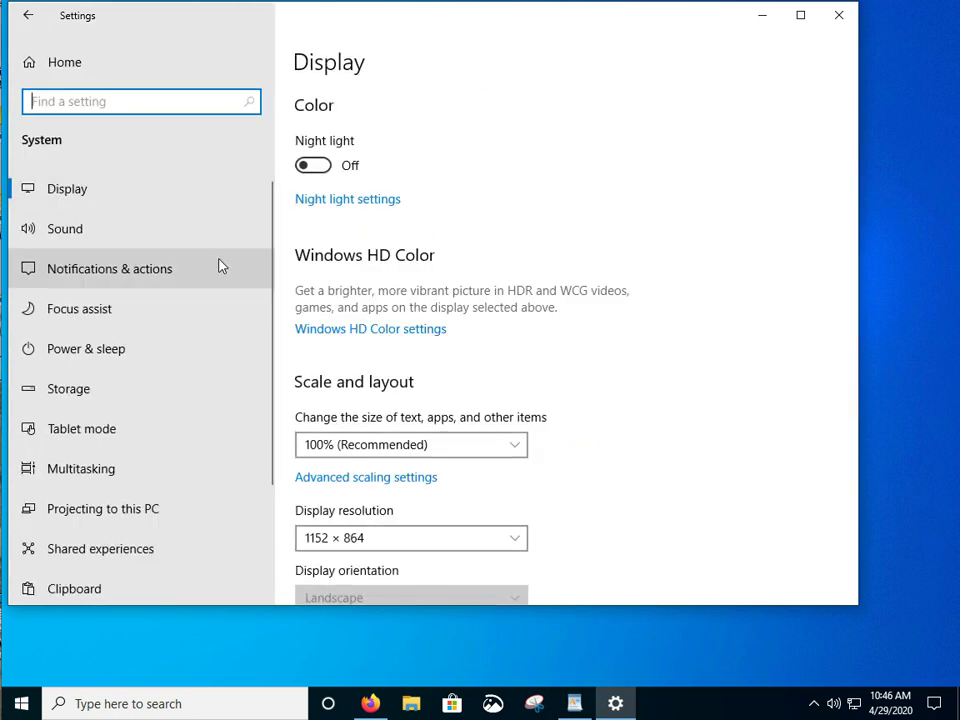
pyautogui.scroll(-3, 220, 265)
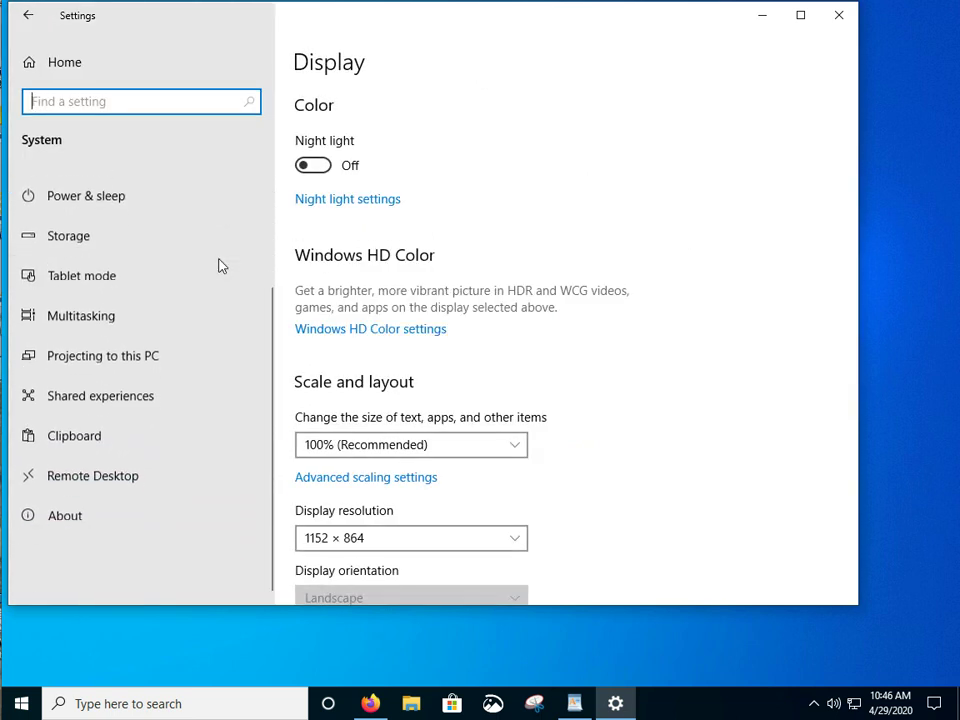
pyautogui.click(87, 445)
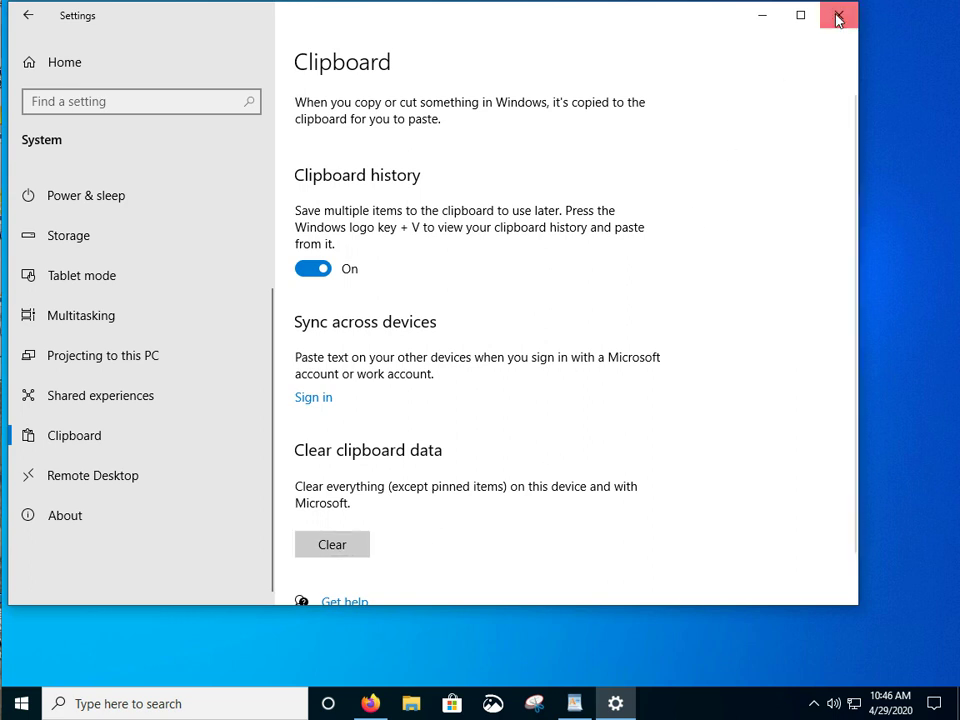
# Step: Close Settings, launch Snipping Tool from the taskbar, then close it
pyautogui.click(839, 16)
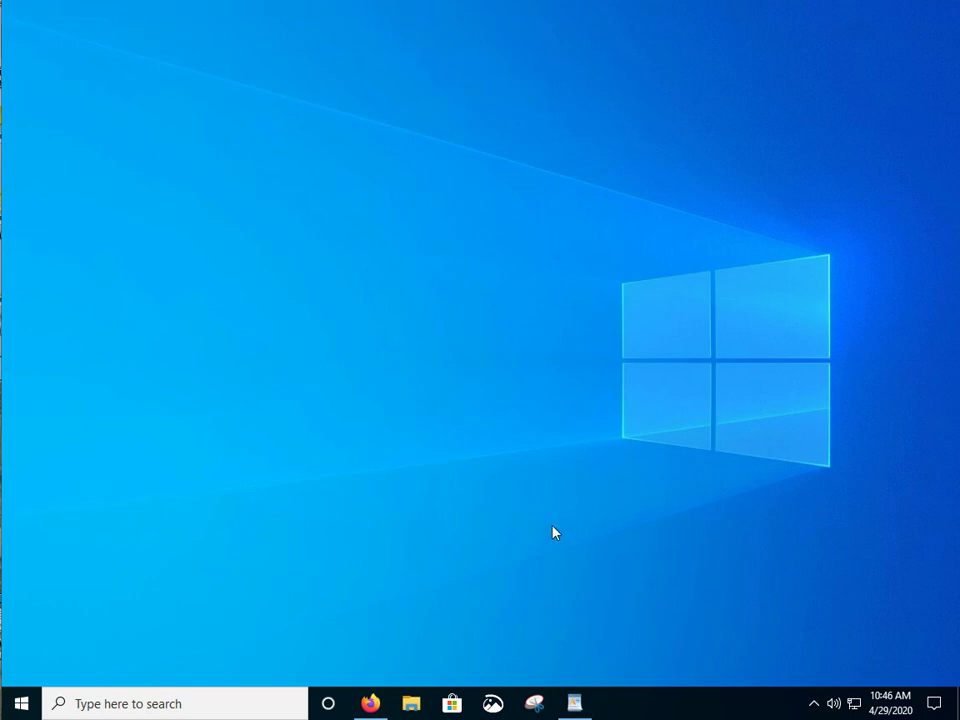
pyautogui.click(537, 708)
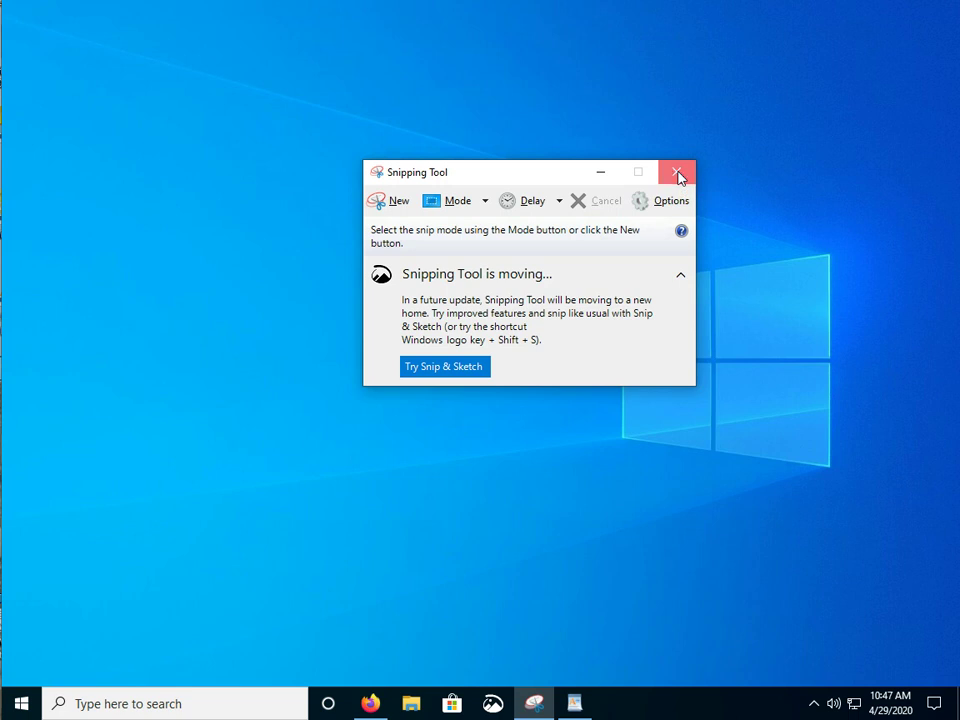
pyautogui.click(677, 174)
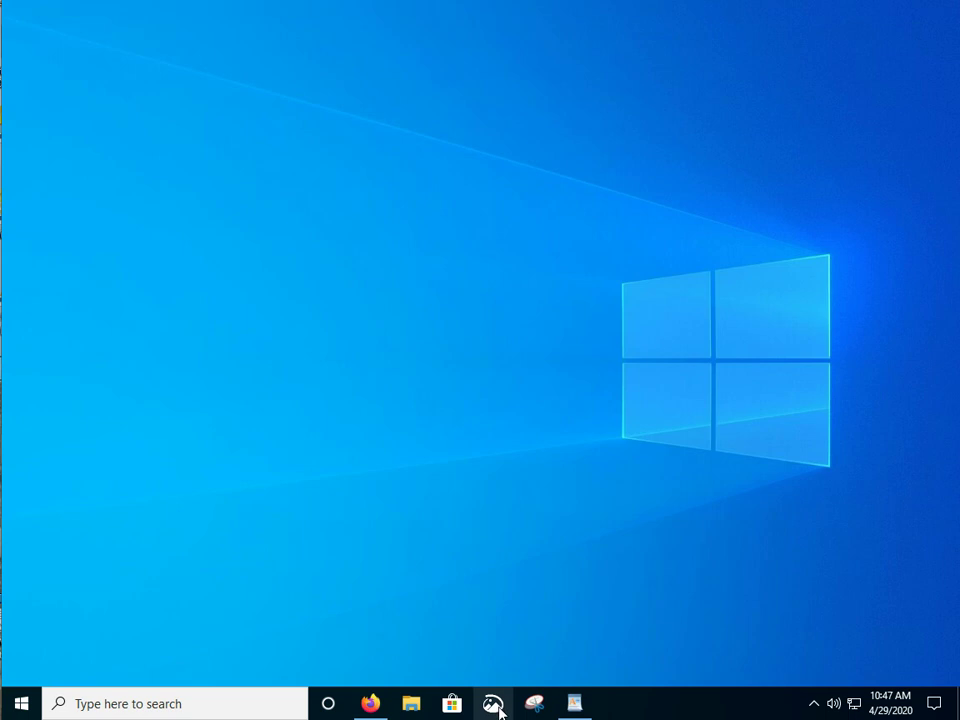
# Step: Search the Microsoft Store for 'snip &', install Snip & Sketch, and close the Store
pyautogui.click(453, 704)
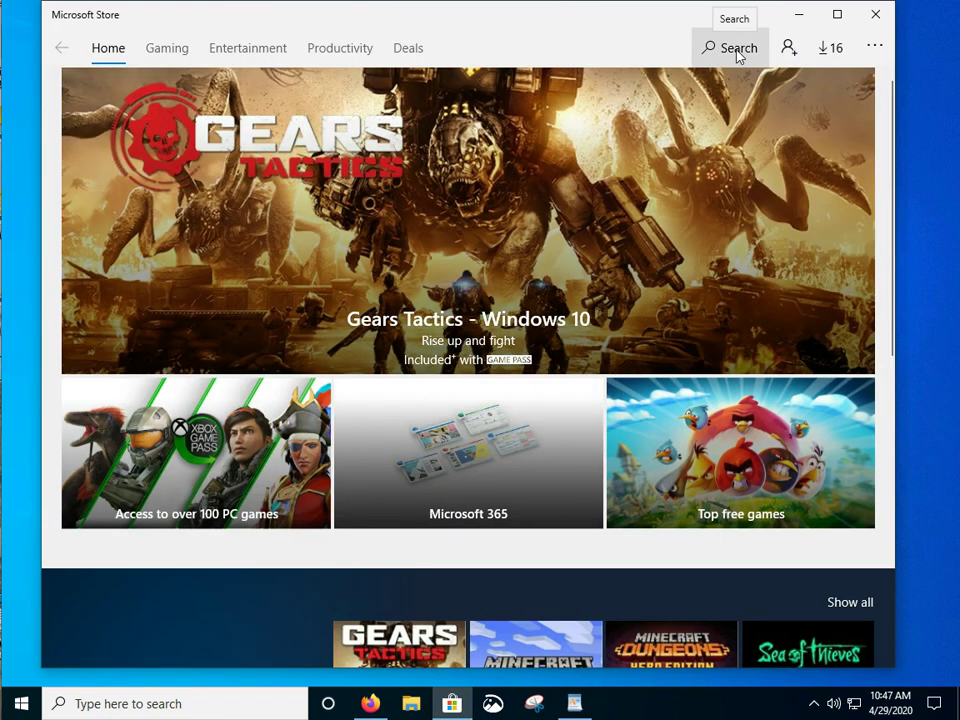
pyautogui.click(739, 50)
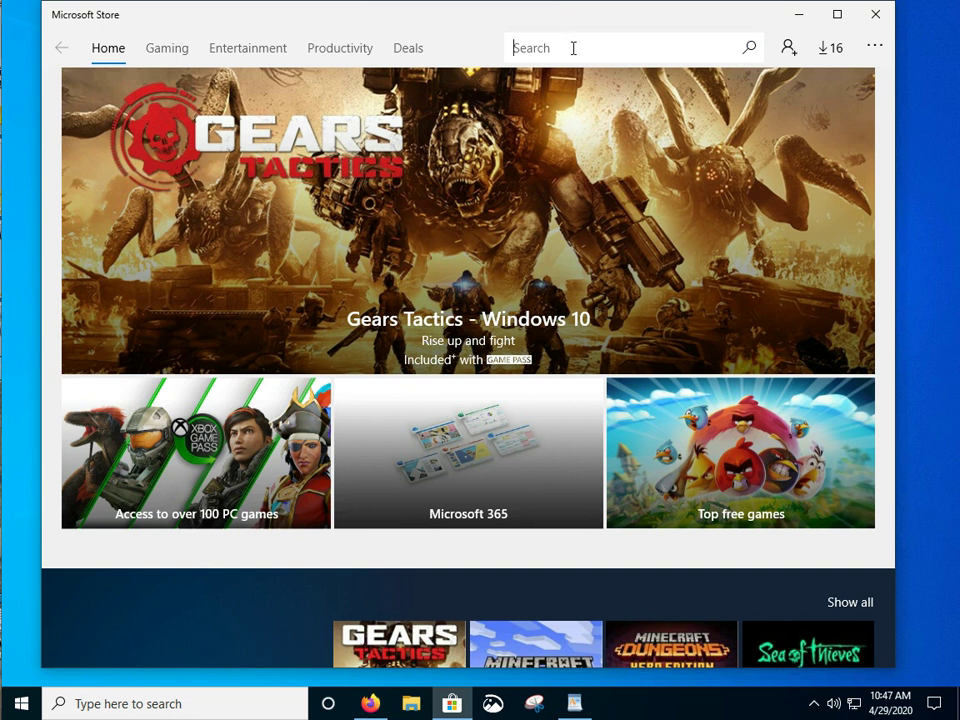
pyautogui.write('snip &')
pyautogui.click(591, 193)
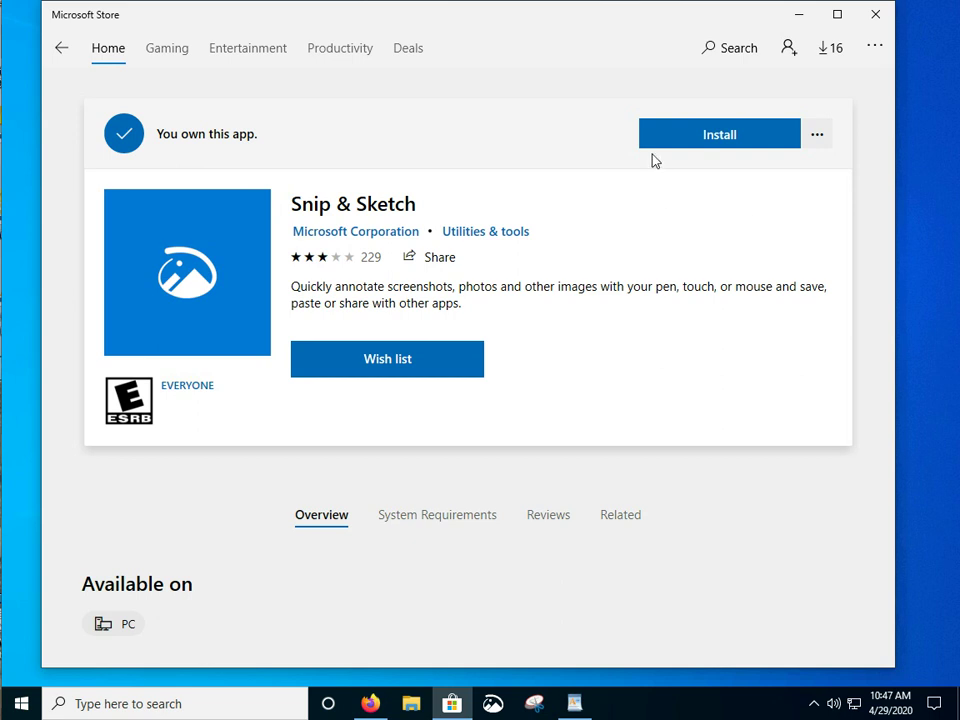
pyautogui.click(719, 146)
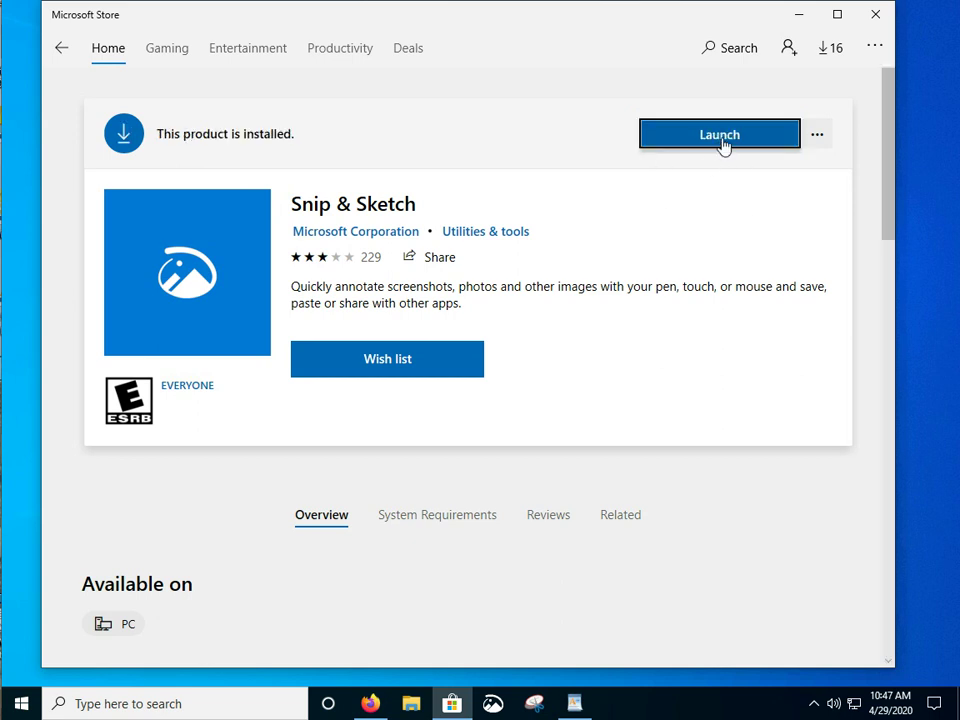
pyautogui.click(873, 17)
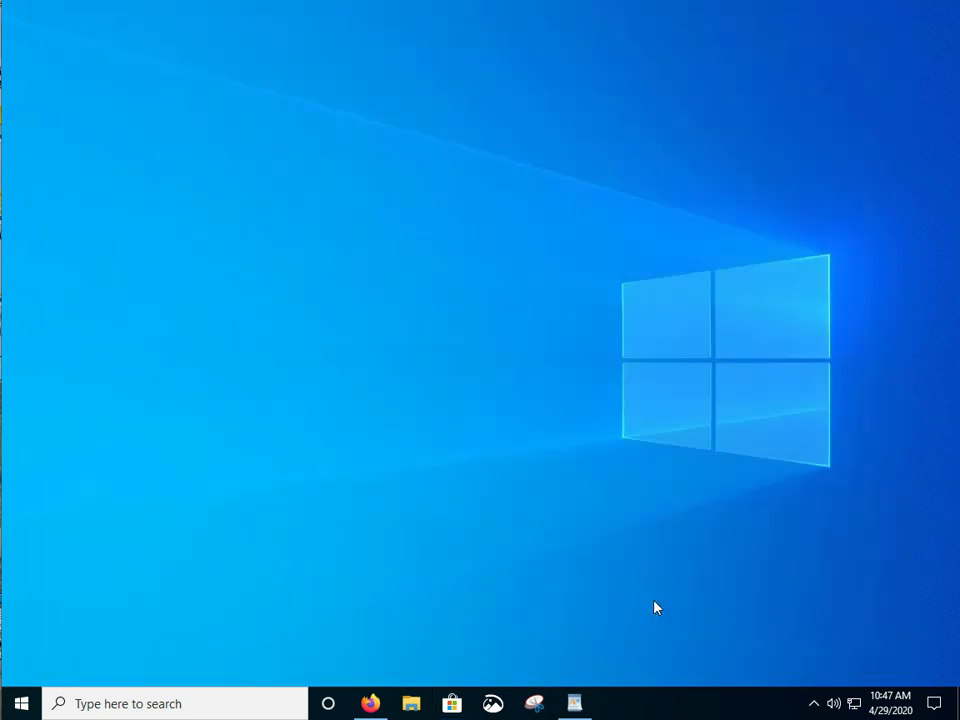
pyautogui.click(492, 704)
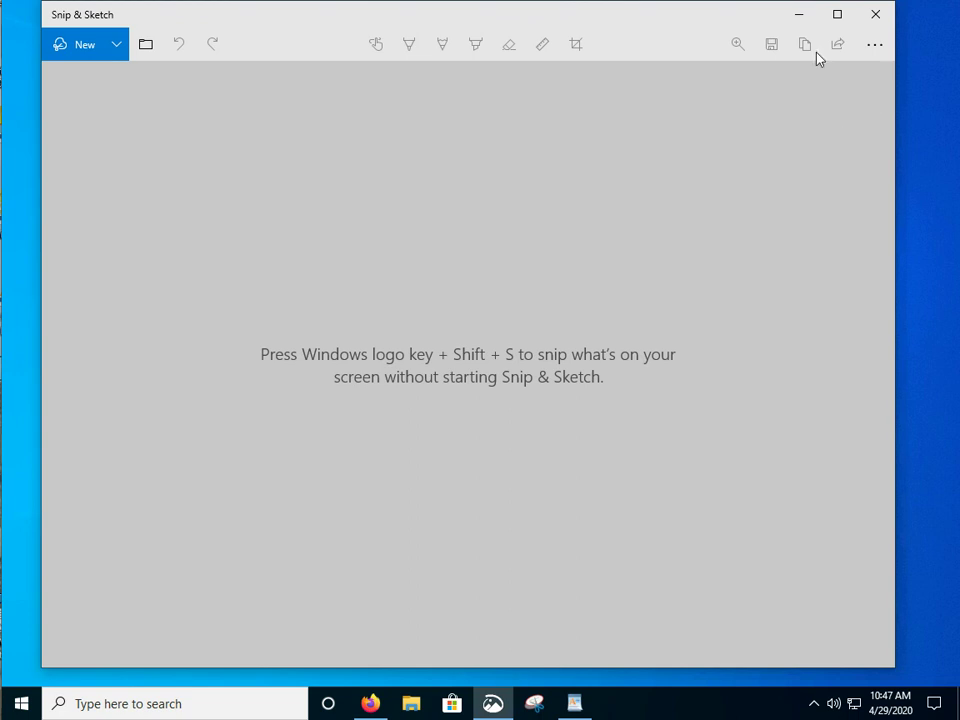
pyautogui.click(876, 16)
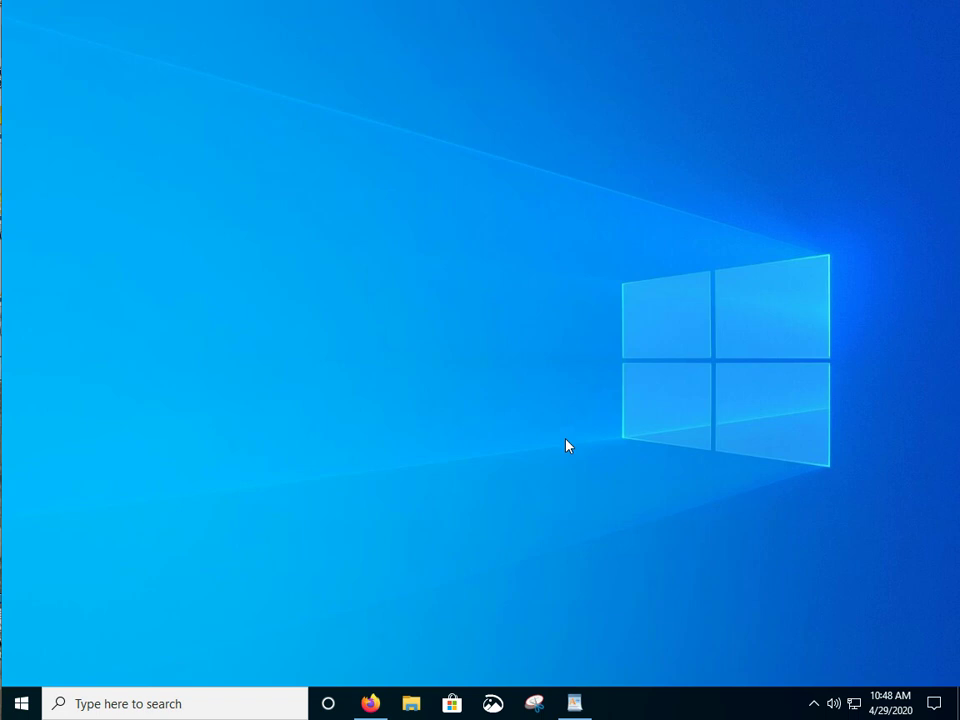
pyautogui.press('super+shift+s')
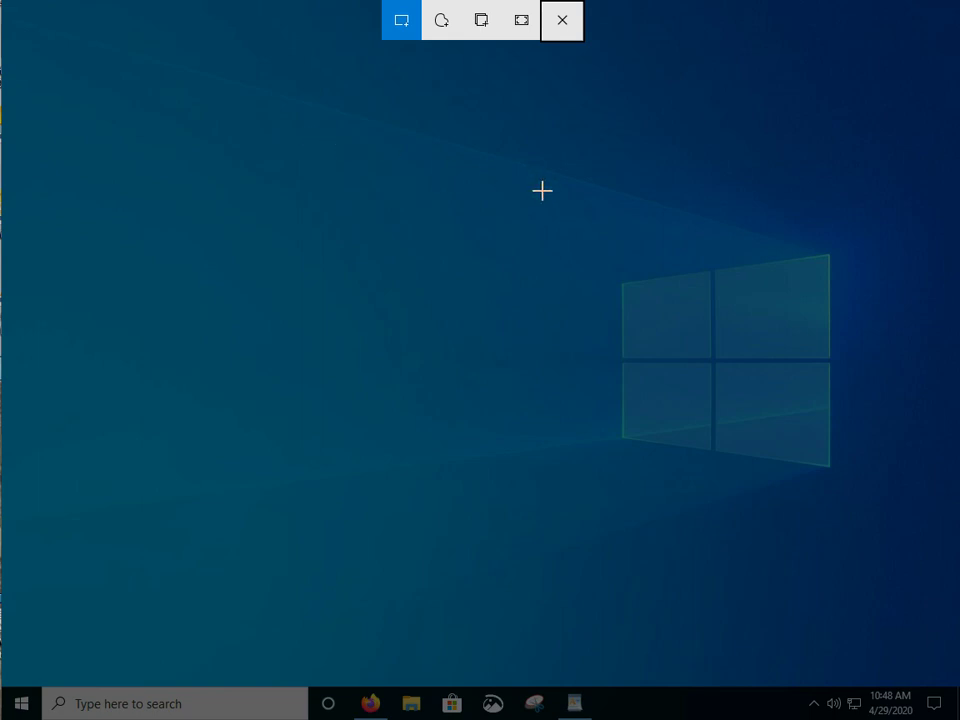
pyautogui.click(561, 21)
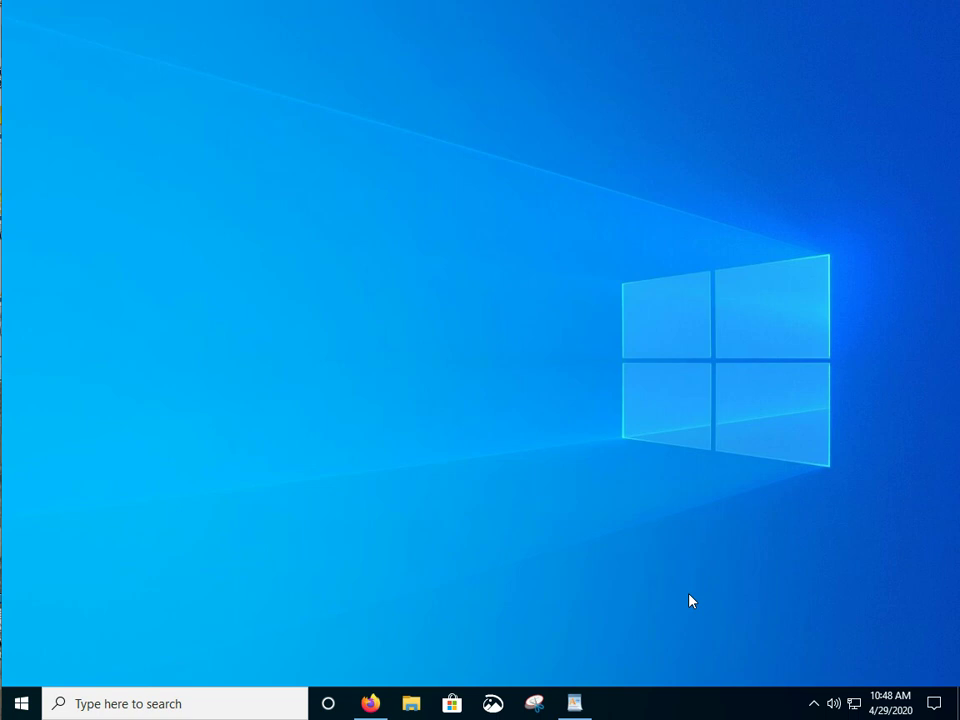
# Step: Browse the saved items in the Win+V clipboard history, then dismiss it
pyautogui.press('super+v')
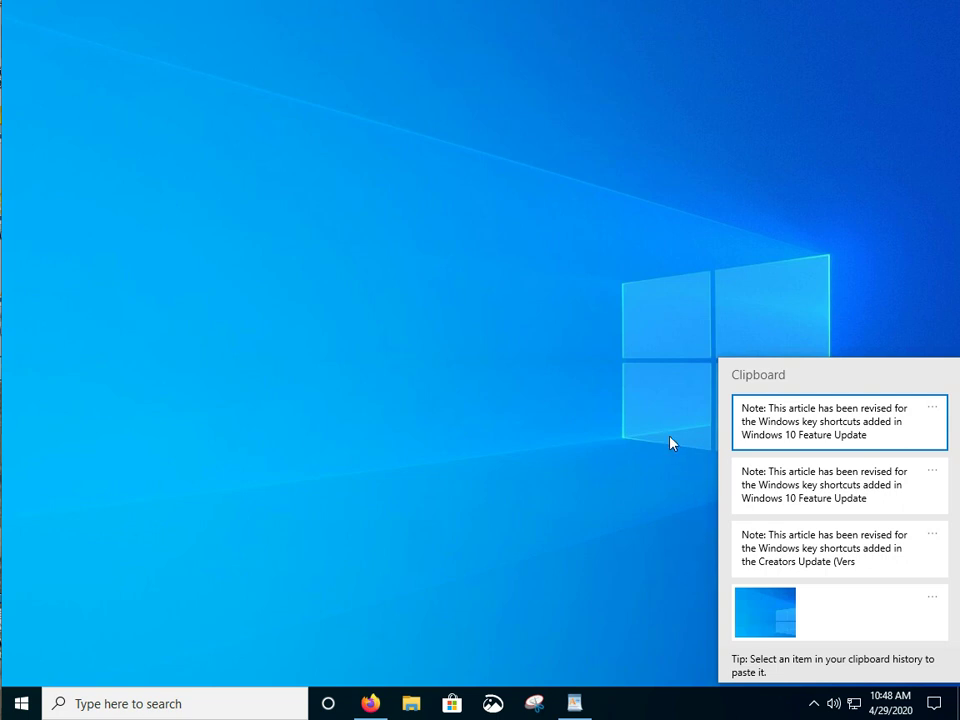
pyautogui.scroll(-3, 782, 620)
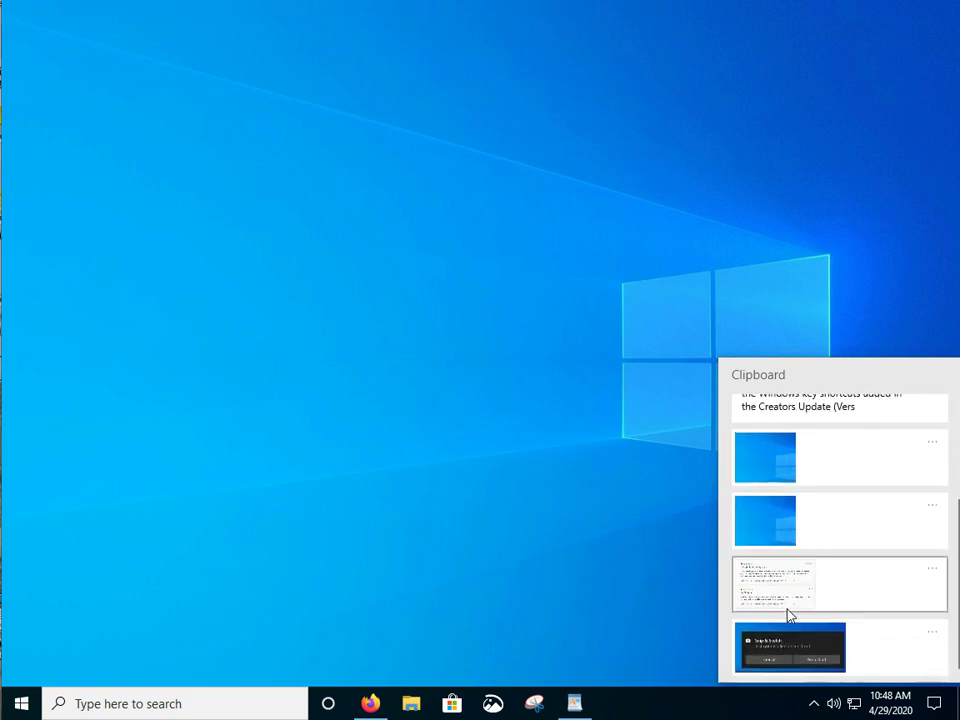
pyautogui.scroll(5, 791, 614)
pyautogui.click(527, 472)
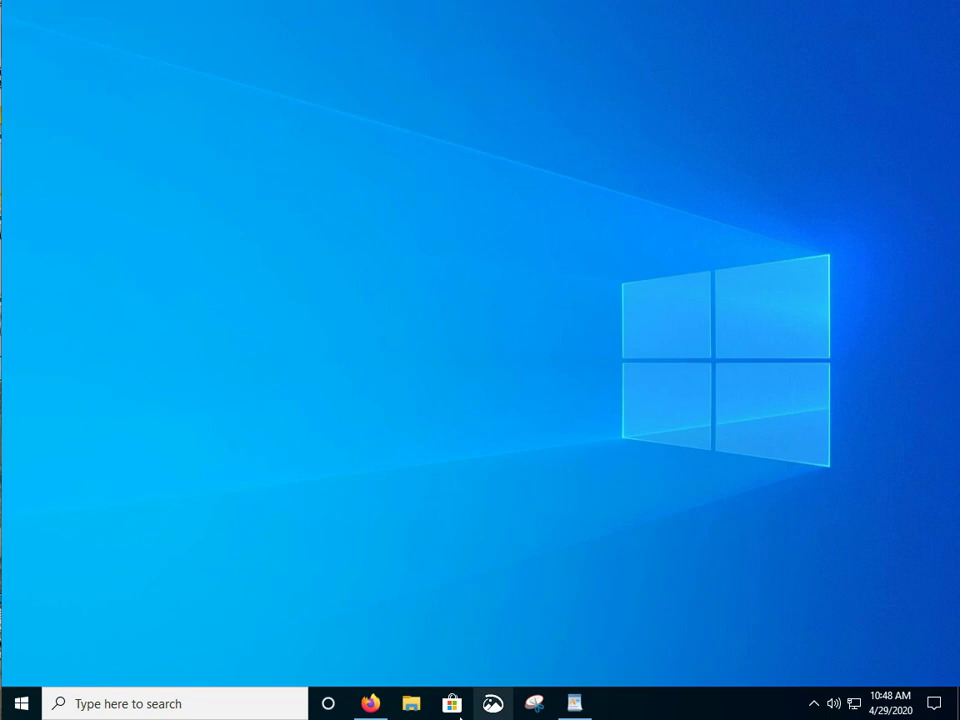
# Step: In the Firefox article, copy the paragraph about almost forty Windows logo key shortcuts
pyautogui.click(371, 704)
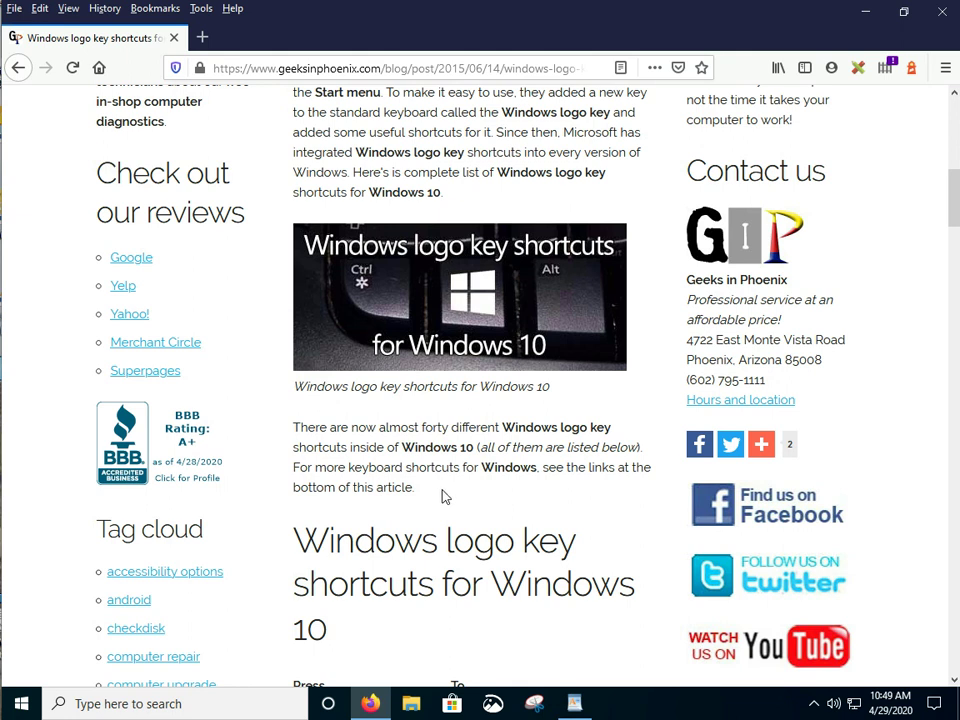
pyautogui.moveTo(412, 489); pyautogui.dragTo(292, 428)
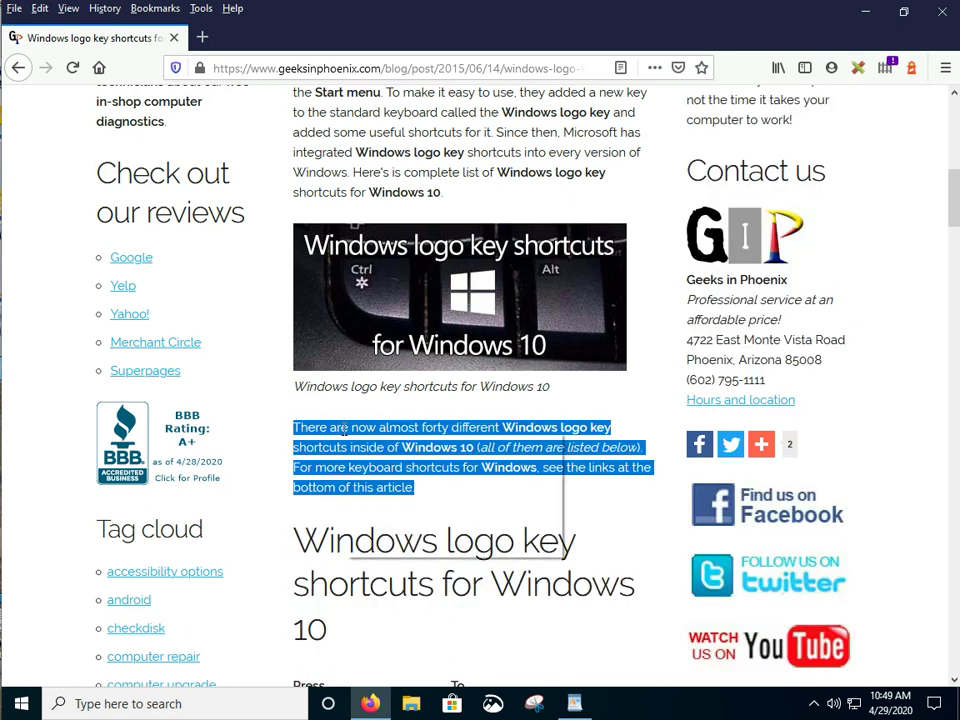
pyautogui.rightClick(344, 428)
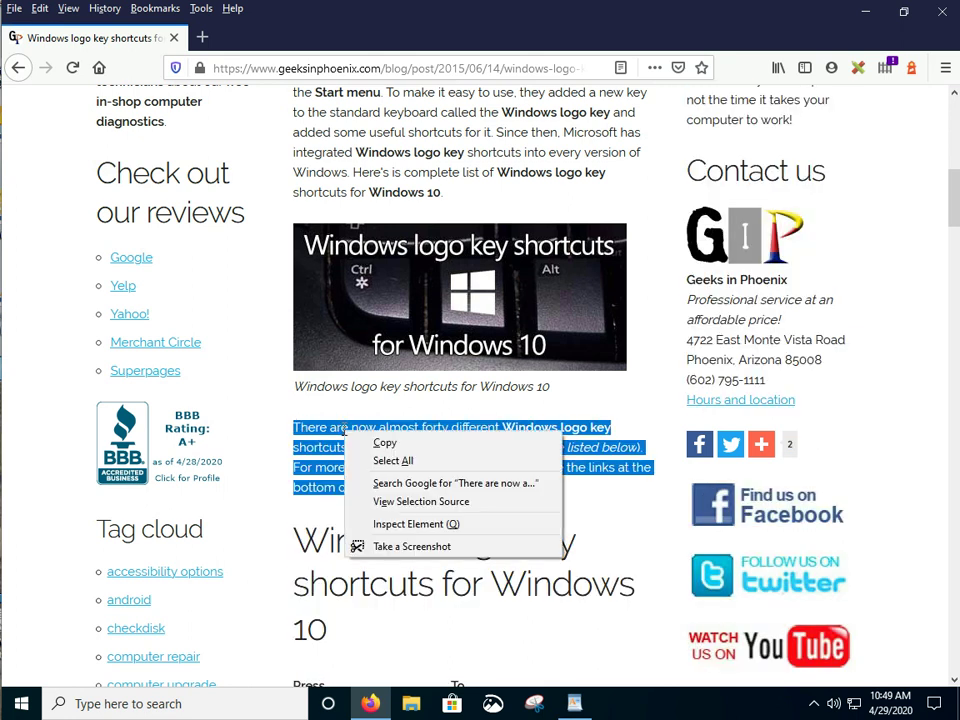
pyautogui.click(386, 443)
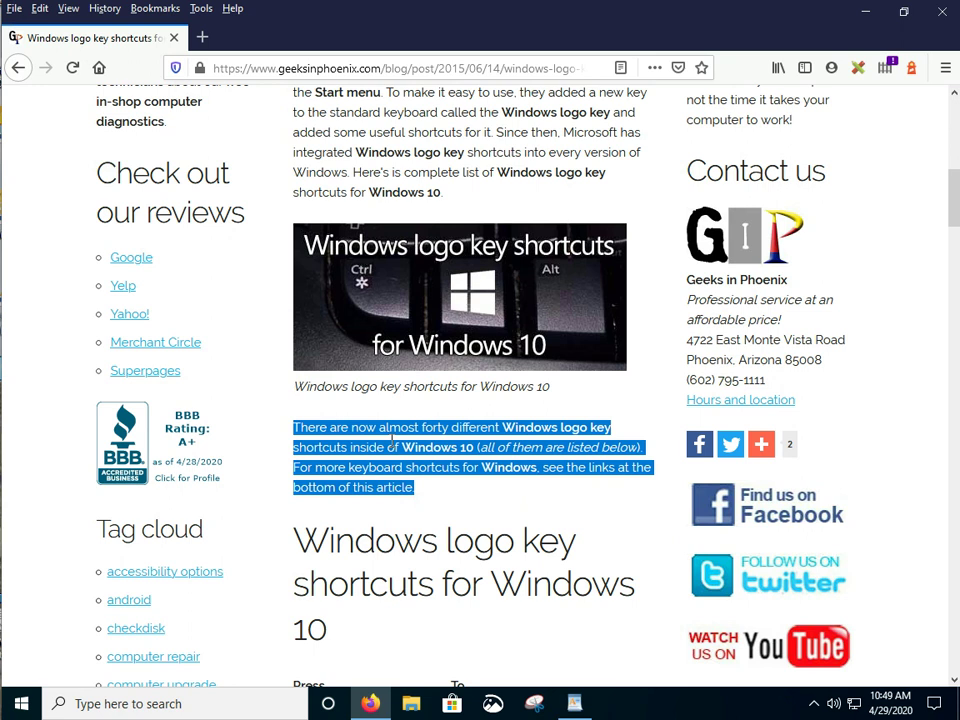
# Step: In WordPad, paste the copied paragraph twice, adding a new line after each copy
pyautogui.click(574, 704)
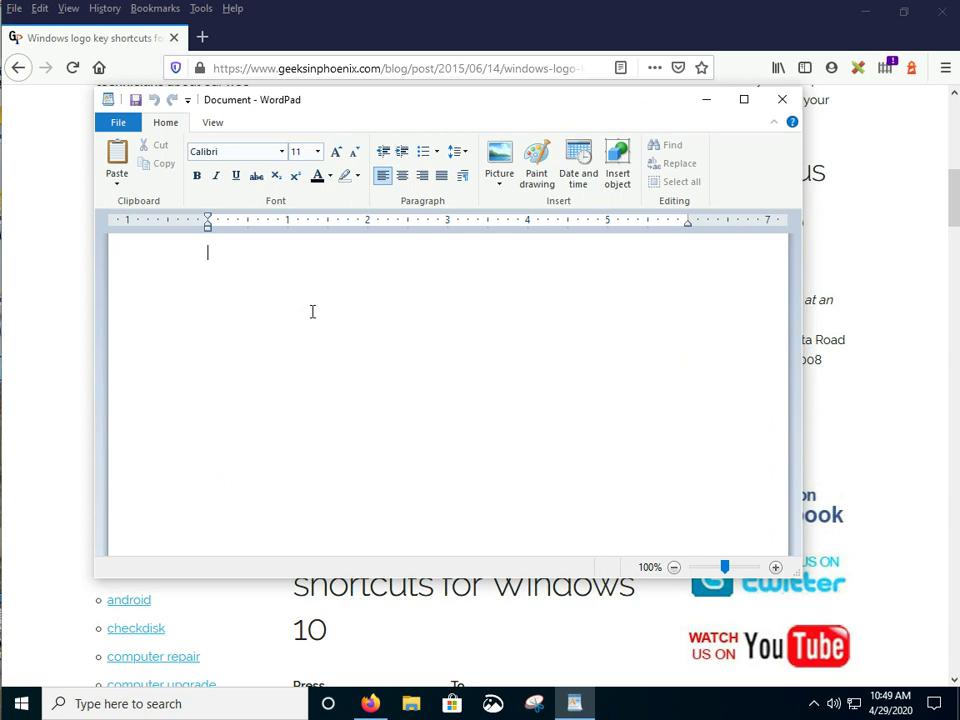
pyautogui.hotkey('ctrl', 'v')
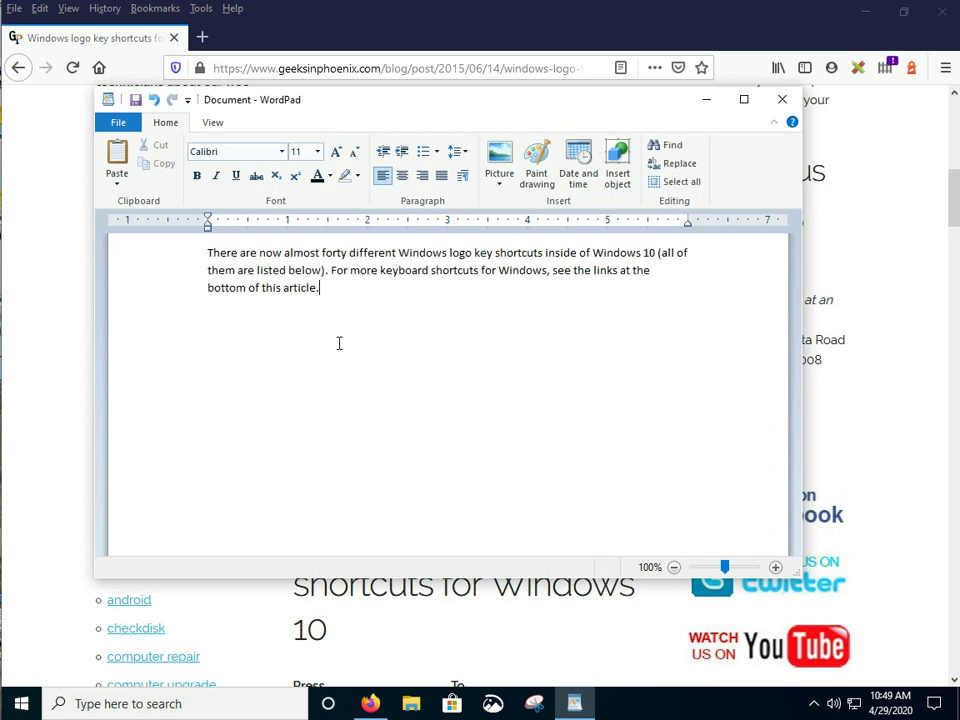
pyautogui.press('Return')
pyautogui.press('Return')
pyautogui.rightClick(249, 344)
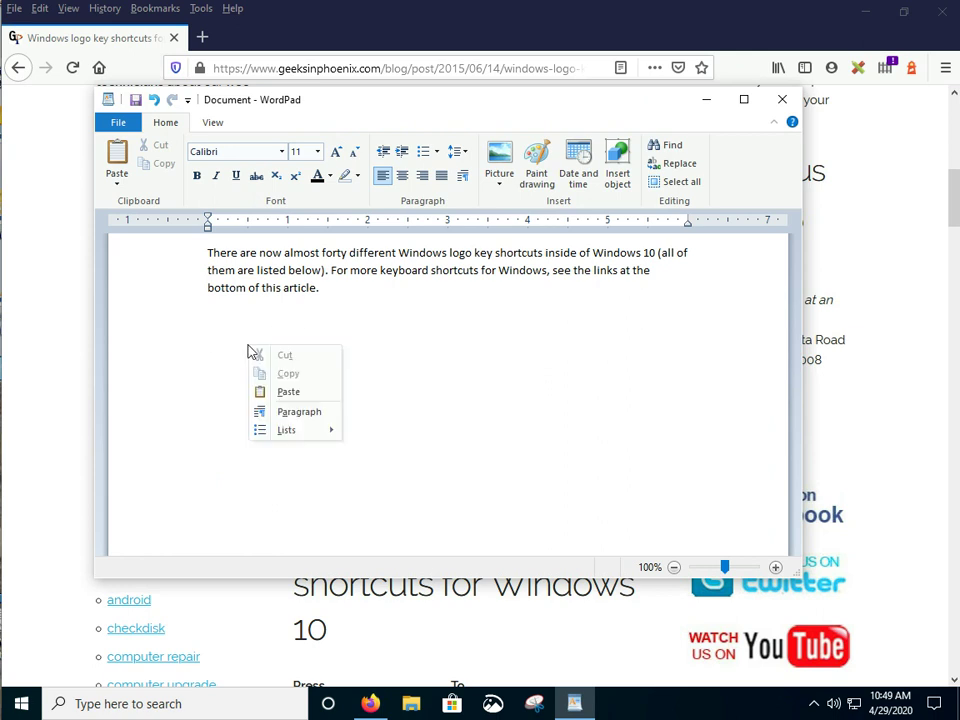
pyautogui.click(290, 392)
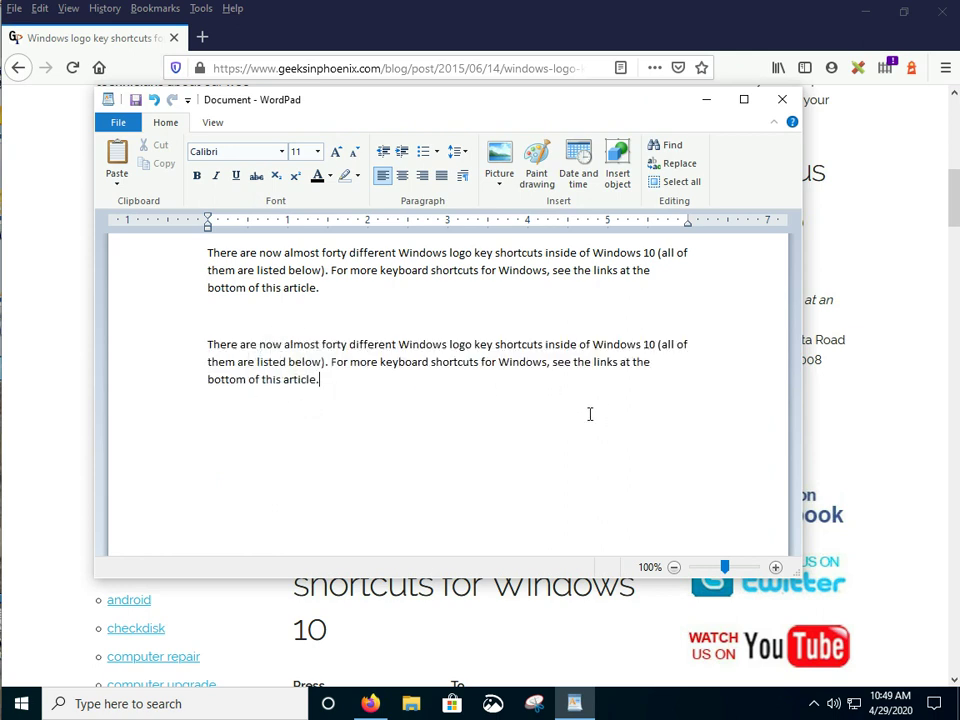
pyautogui.press('Return')
pyautogui.scroll(-5, 918, 488)
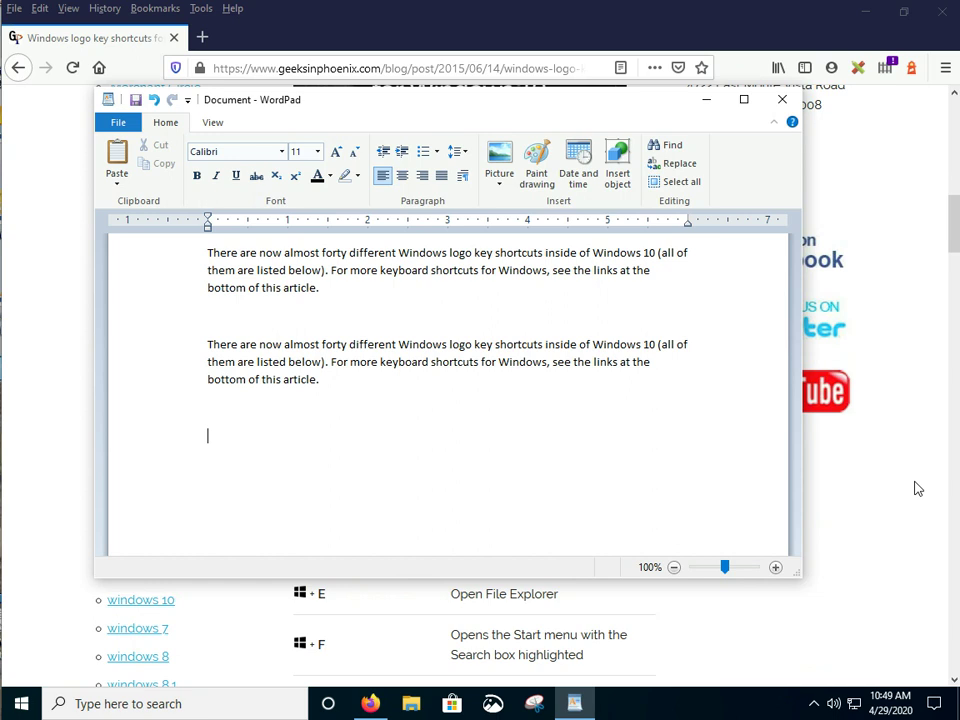
# Step: Snip the Facebook, Twitter and YouTube icons with Snip & Sketch, then minimize the editor
pyautogui.click(926, 327)
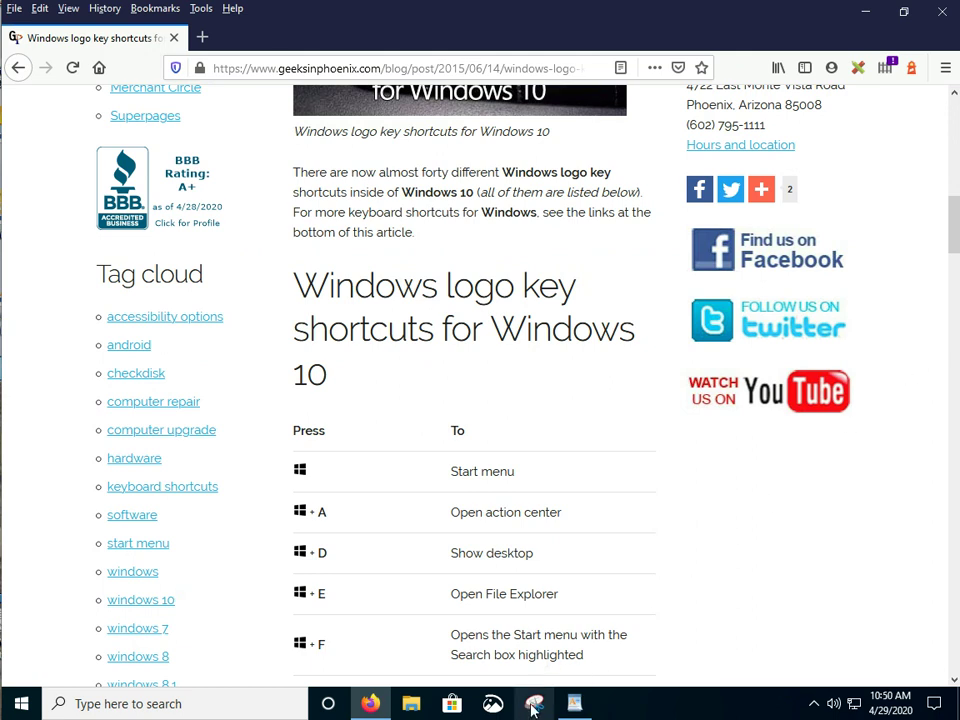
pyautogui.click(491, 706)
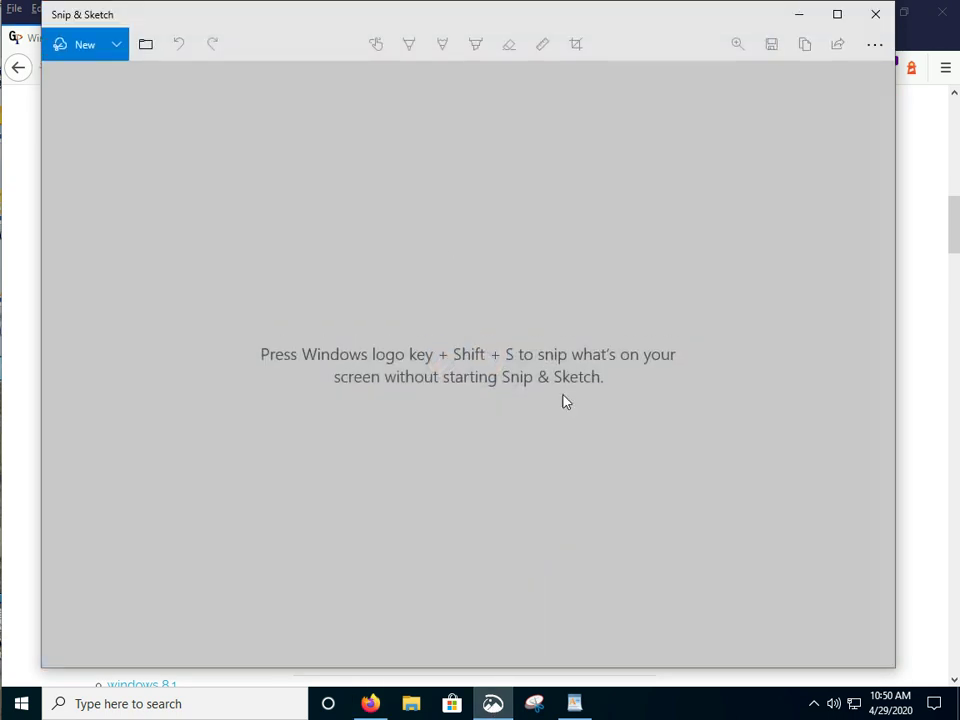
pyautogui.click(73, 46)
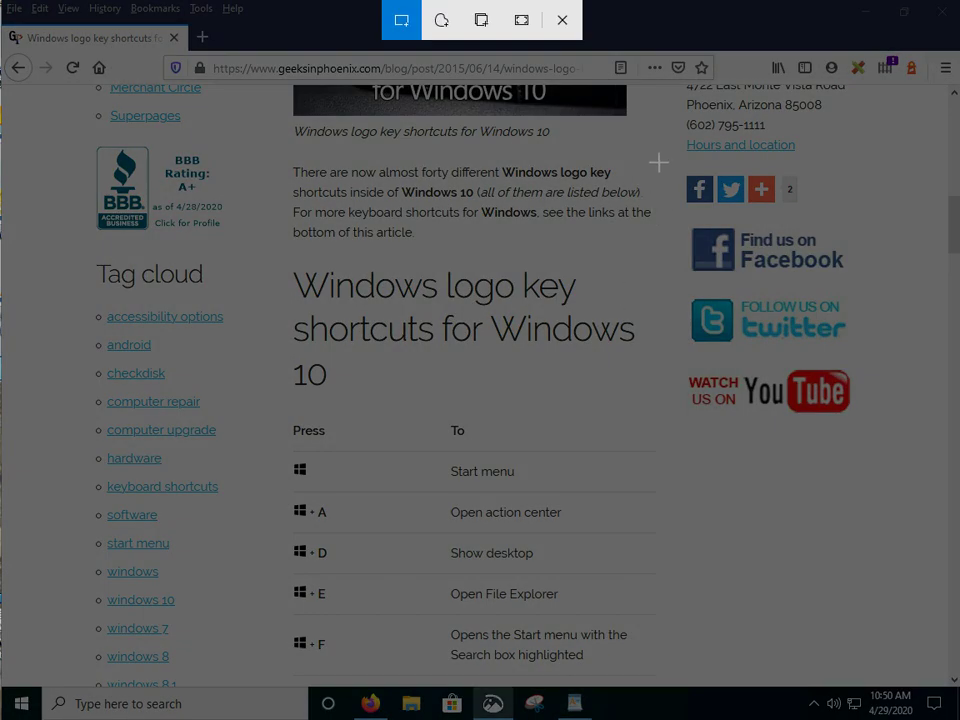
pyautogui.moveTo(663, 156)
pyautogui.mouseDown()
pyautogui.moveTo(754, 349)
pyautogui.moveTo(896, 456)
pyautogui.moveTo(914, 450)
pyautogui.mouseUp()
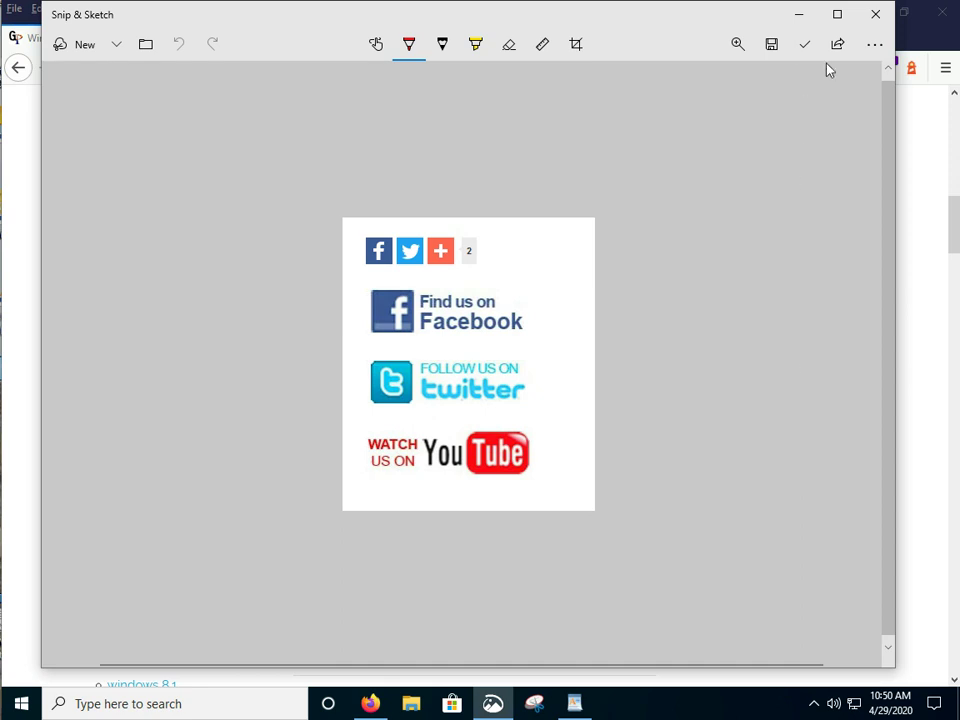
pyautogui.click(800, 15)
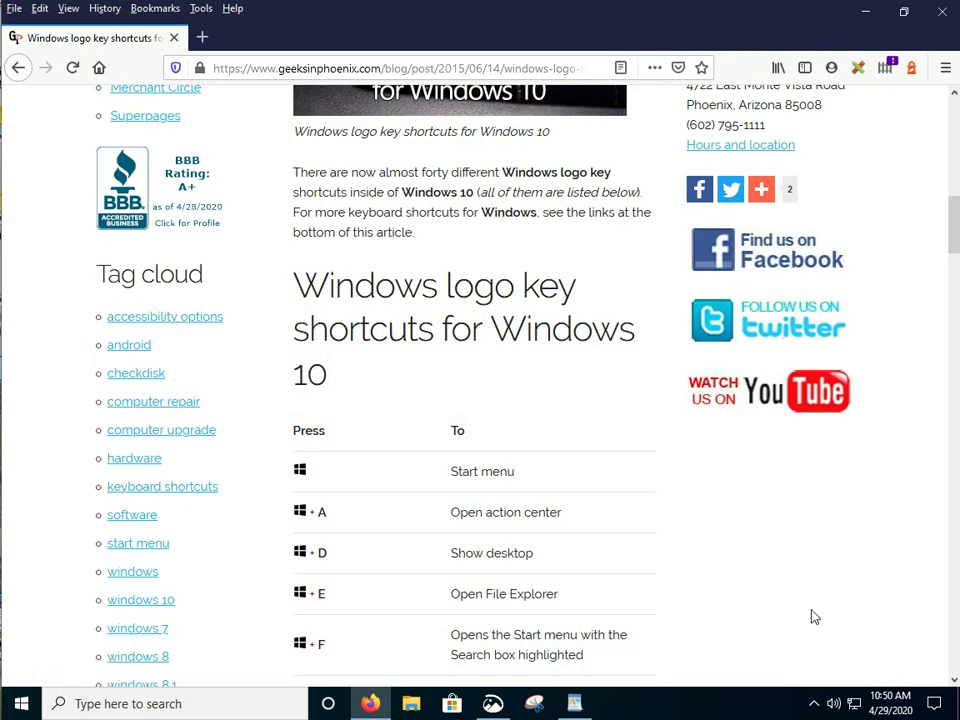
# Step: Check that the icons snip is newest in clipboard history, then return to WordPad
pyautogui.press('super+v')
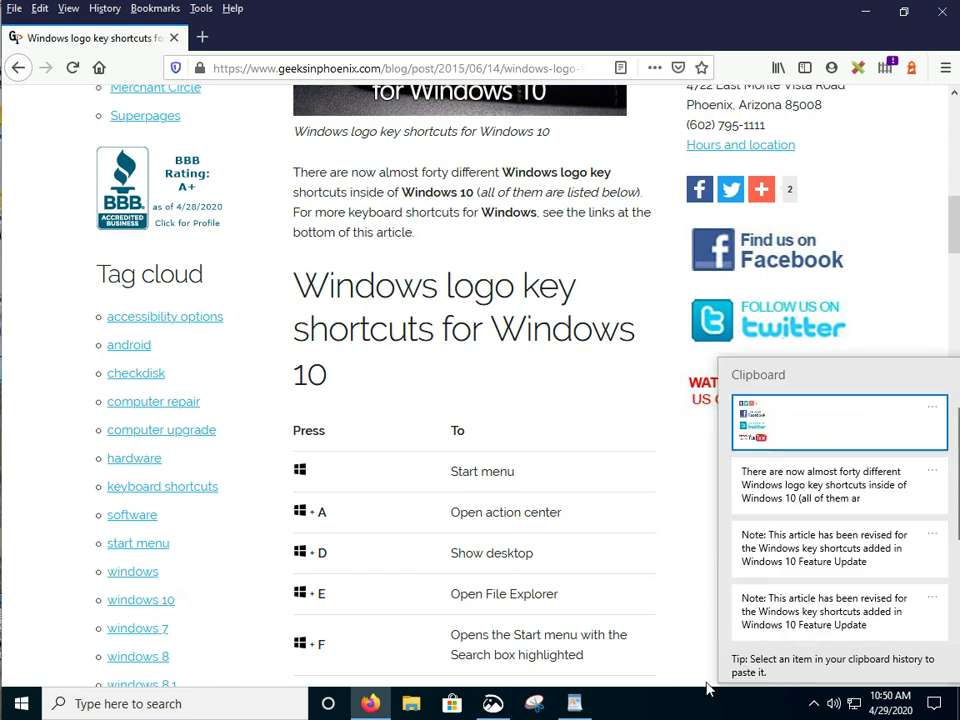
pyautogui.click(704, 712)
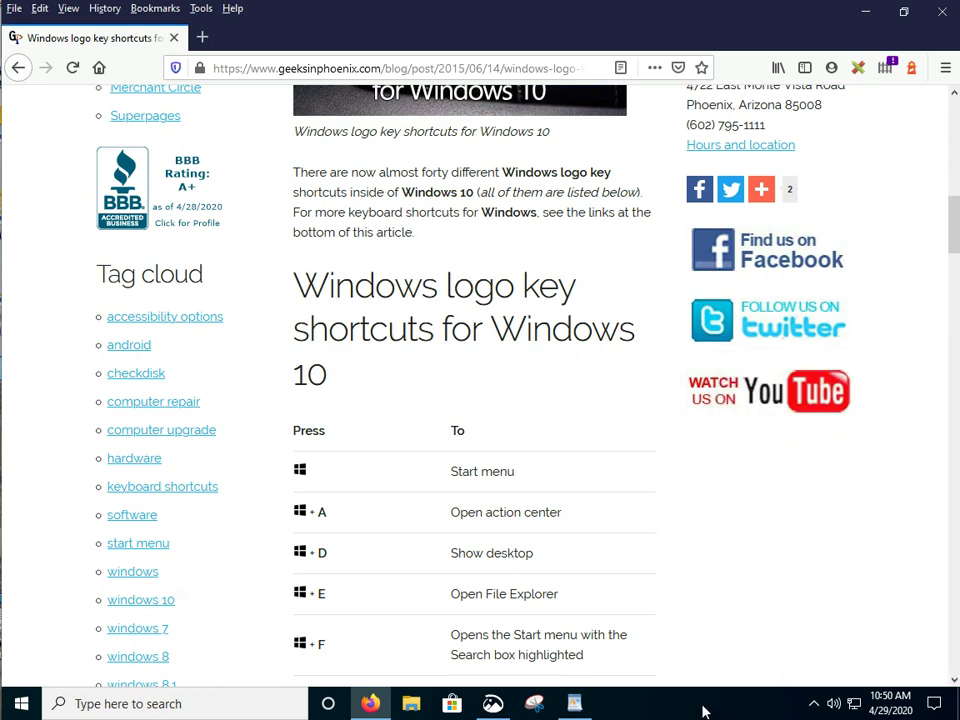
pyautogui.click(573, 707)
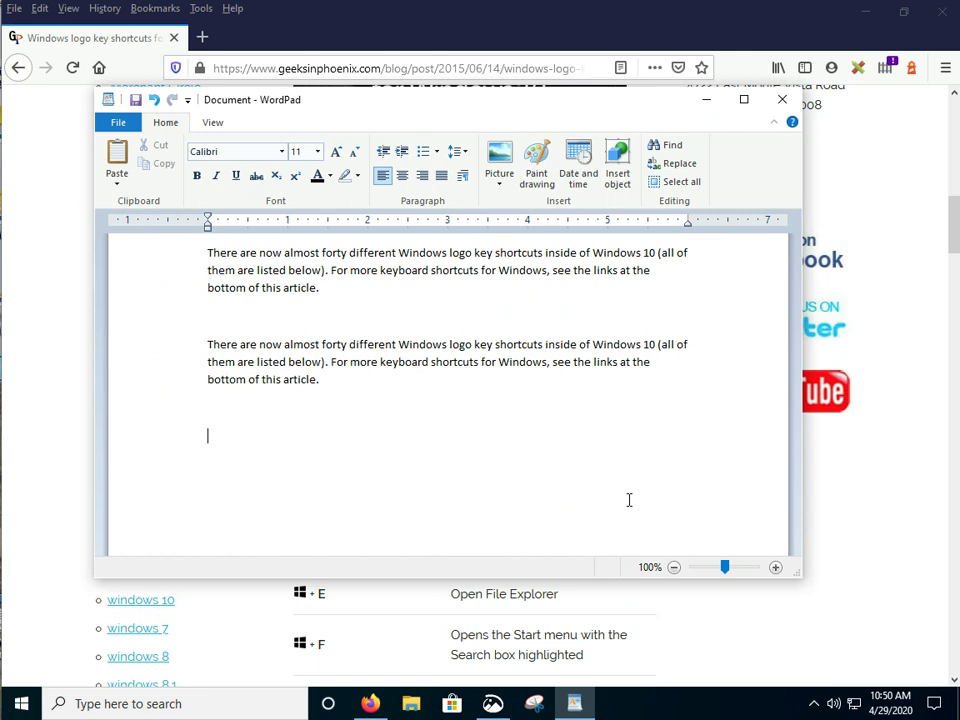
# Step: Paste the social-media icons image from clipboard history and add a new line below it
pyautogui.press('super+v')
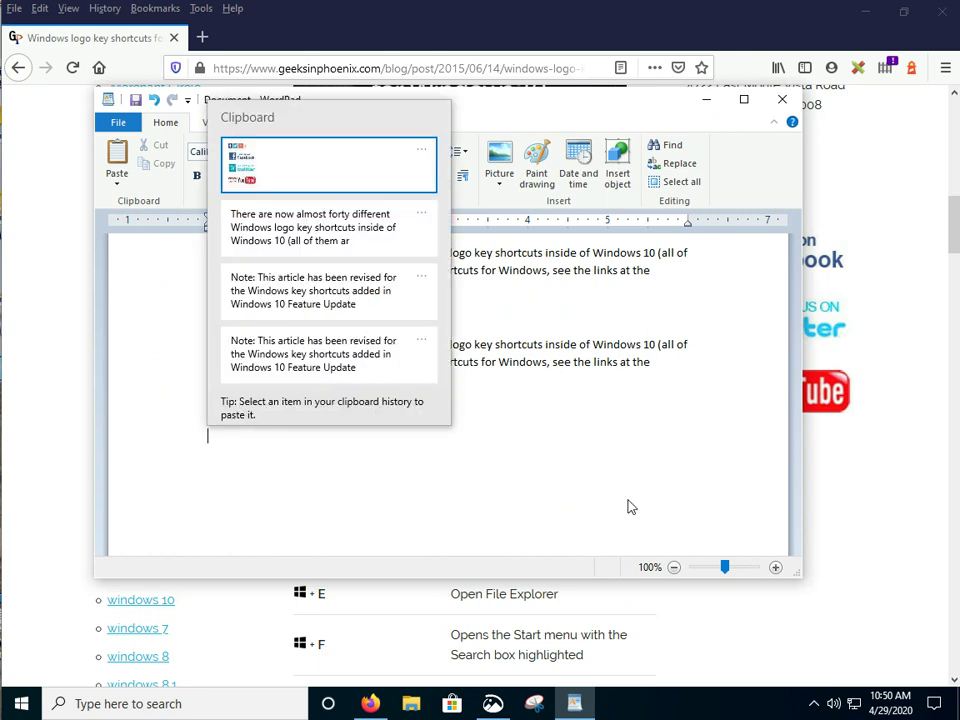
pyautogui.click(280, 167)
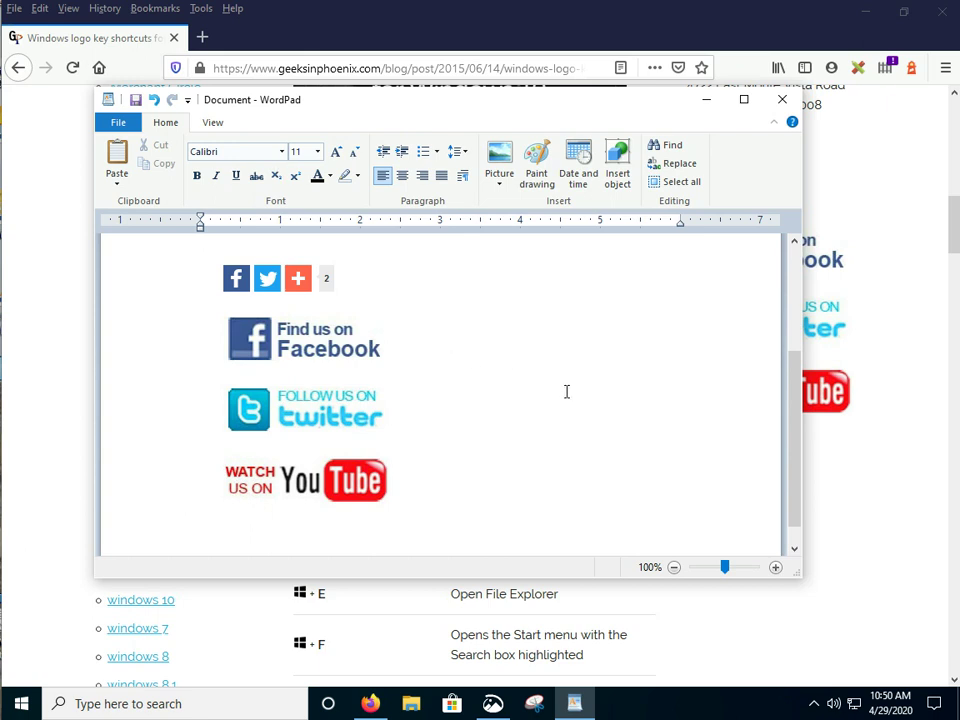
pyautogui.press('Return')
pyautogui.scroll(3, 566, 391)
pyautogui.scroll(-3, 566, 391)
pyautogui.scroll(-1, 566, 391)
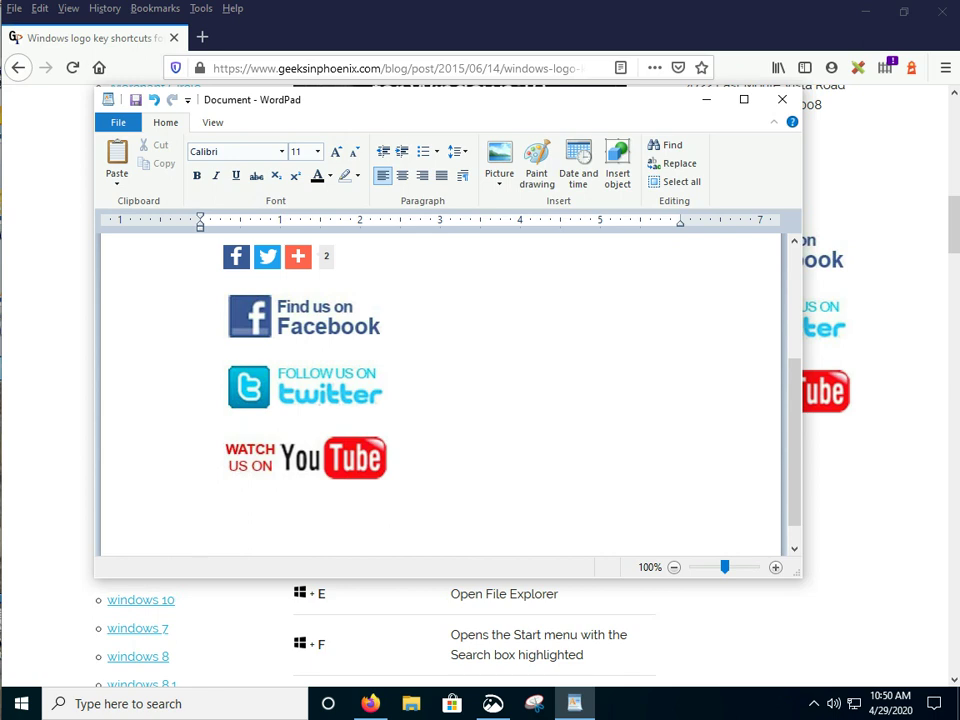
pyautogui.scroll(1, 440, 390)
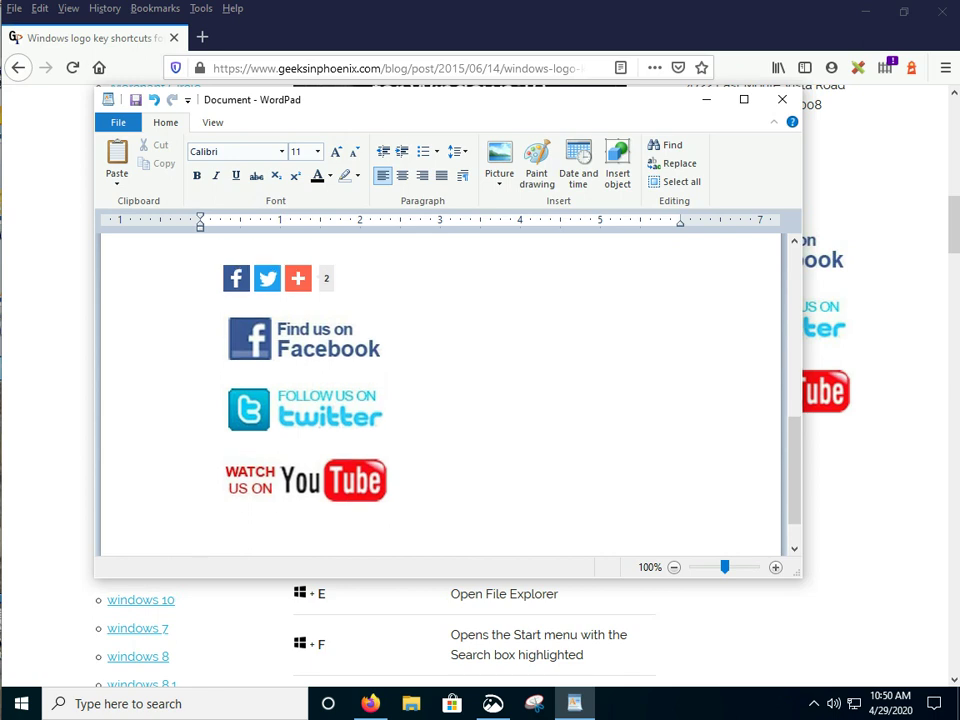
# Step: Paste the older app-reviews screenshot from clipboard history below the icons image
pyautogui.press('super+v')
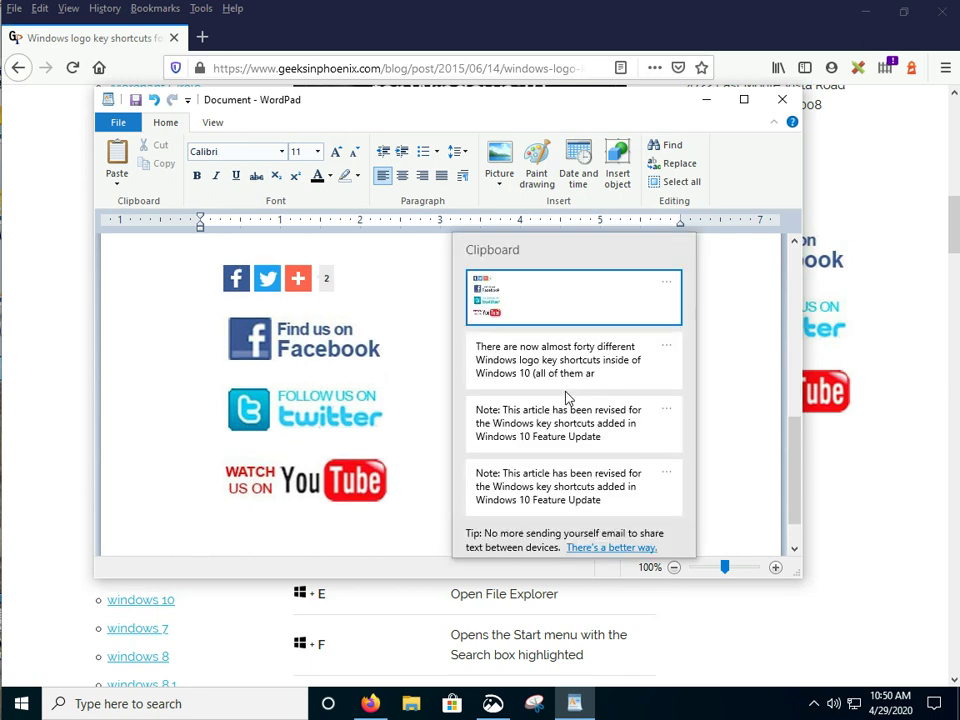
pyautogui.scroll(-3, 570, 397)
pyautogui.scroll(-3, 570, 397)
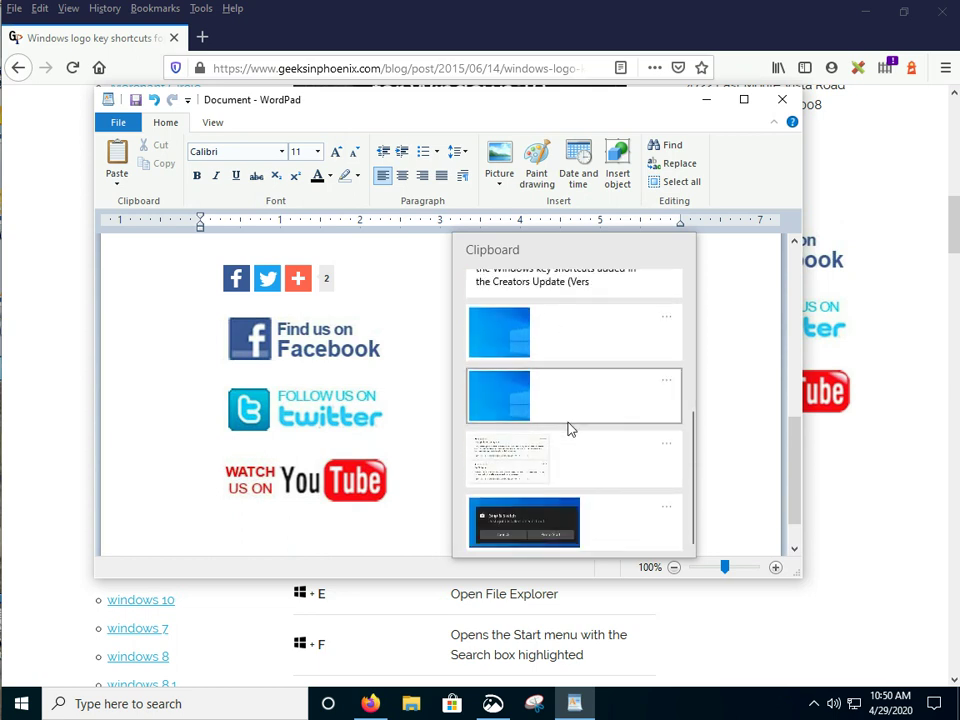
pyautogui.click(537, 463)
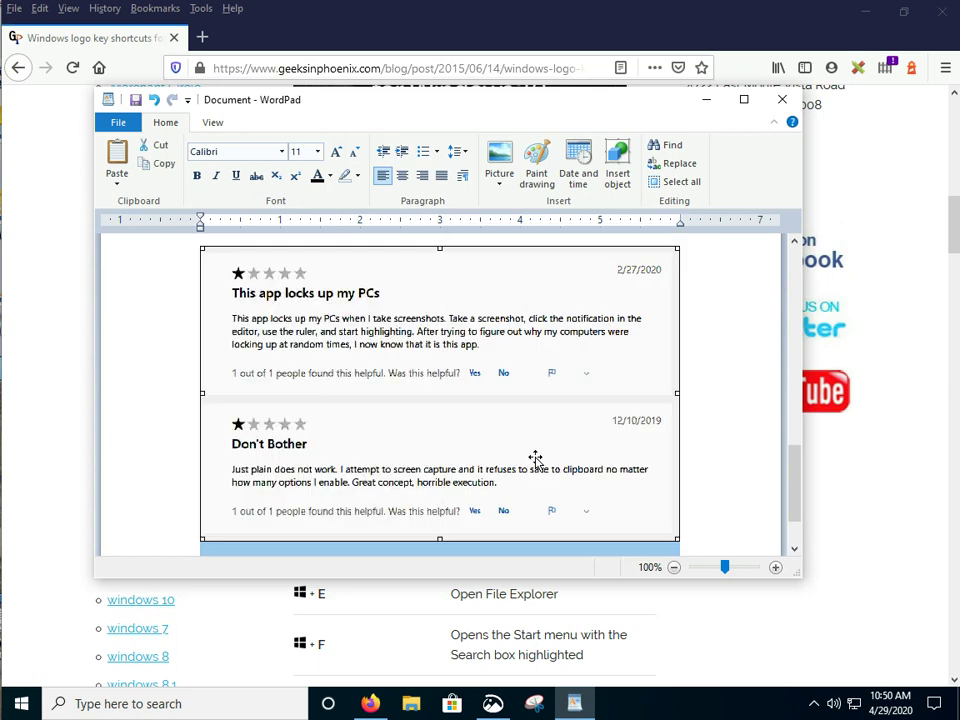
pyautogui.click(699, 450)
pyautogui.scroll(5, 699, 450)
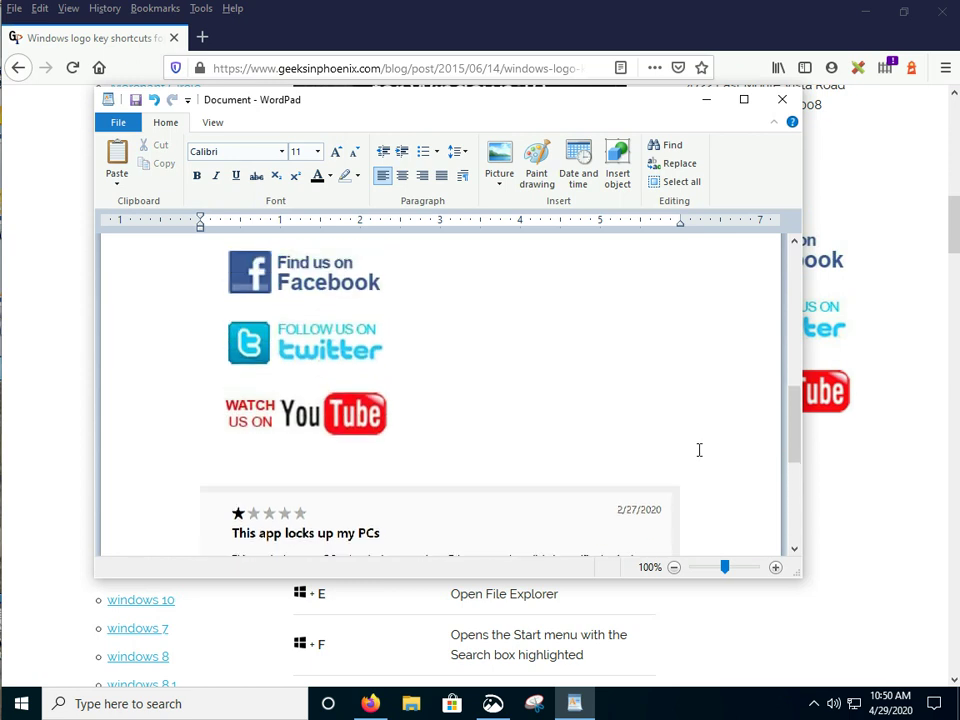
pyautogui.scroll(5, 699, 450)
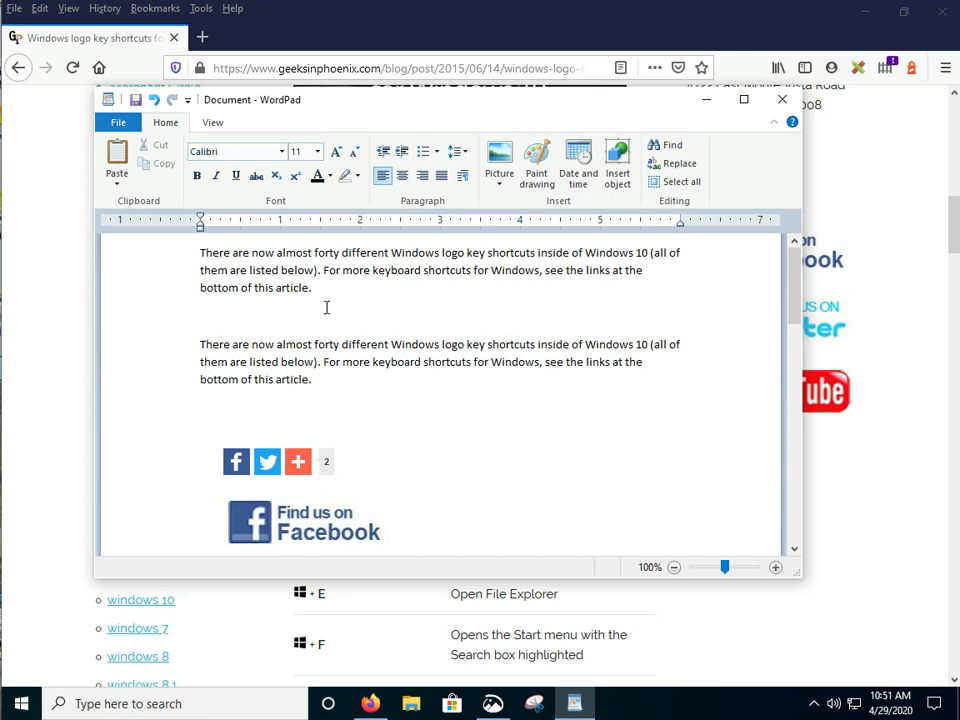
# Step: Overwrite WordPad's first paragraph with the clipboard-history Note on Feature Updates 1703, 1709 and 1809
pyautogui.moveTo(336, 291); pyautogui.dragTo(130, 251)
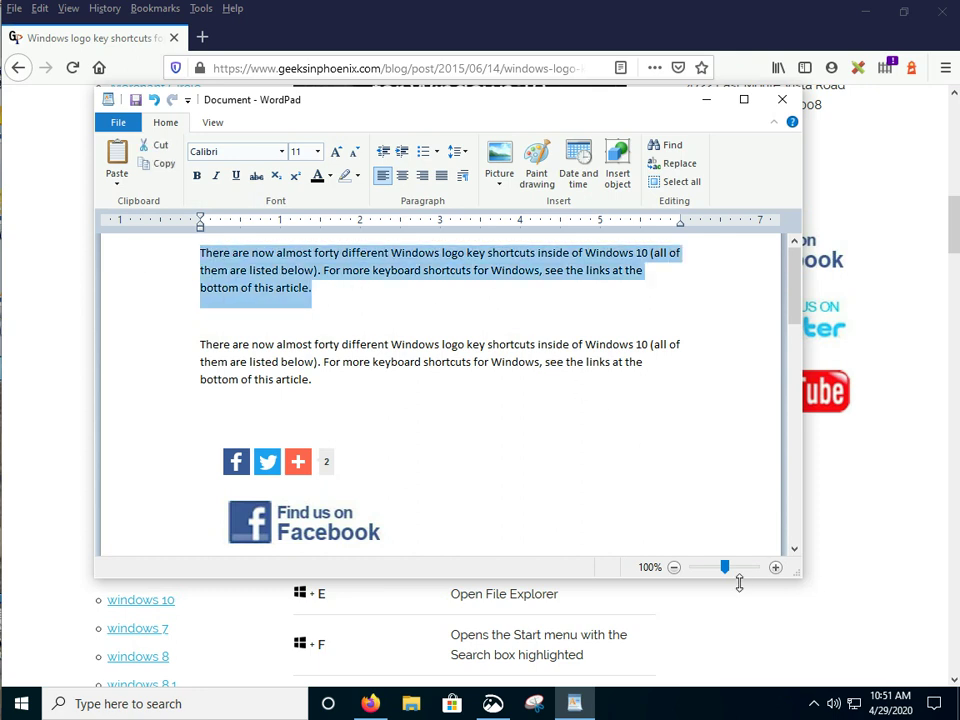
pyautogui.press('super+v')
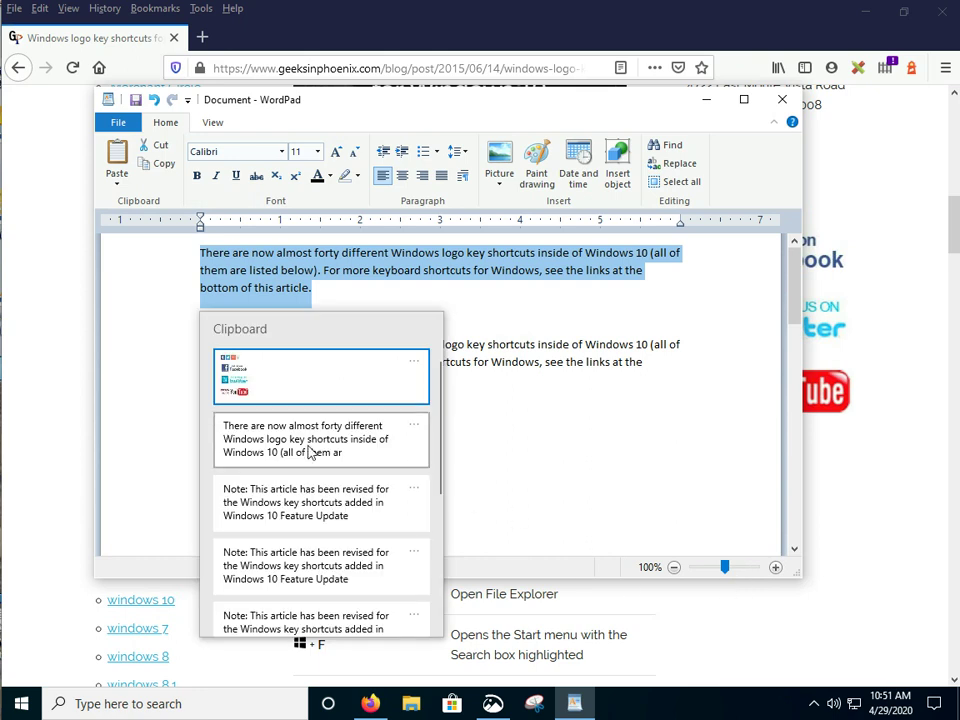
pyautogui.click(310, 562)
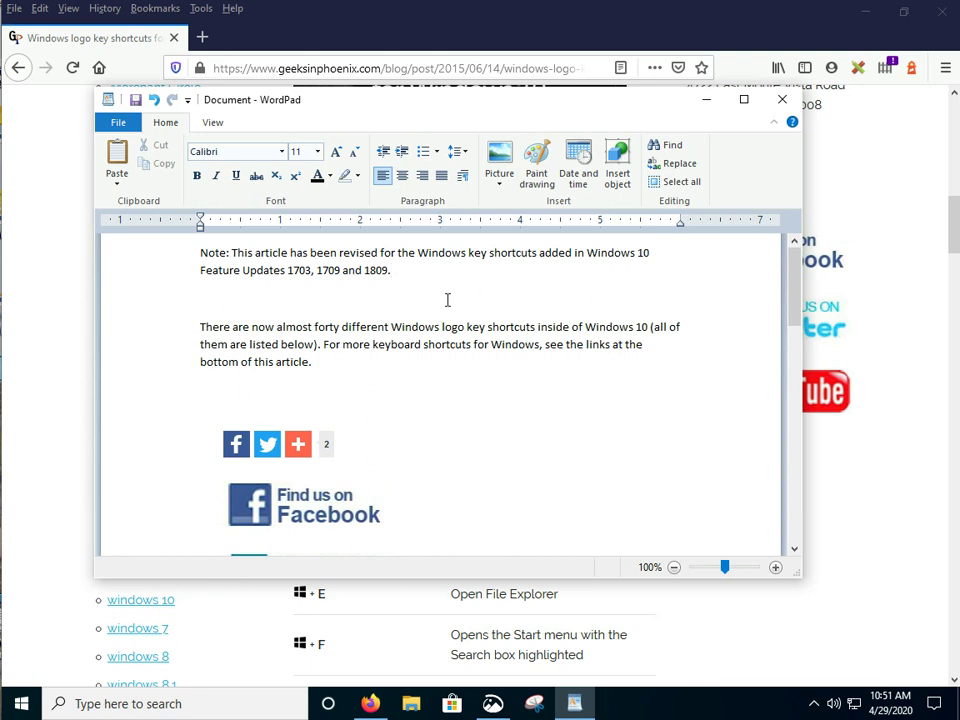
pyautogui.click(333, 366)
pyautogui.scroll(-10, 495, 407)
pyautogui.scroll(-5, 495, 407)
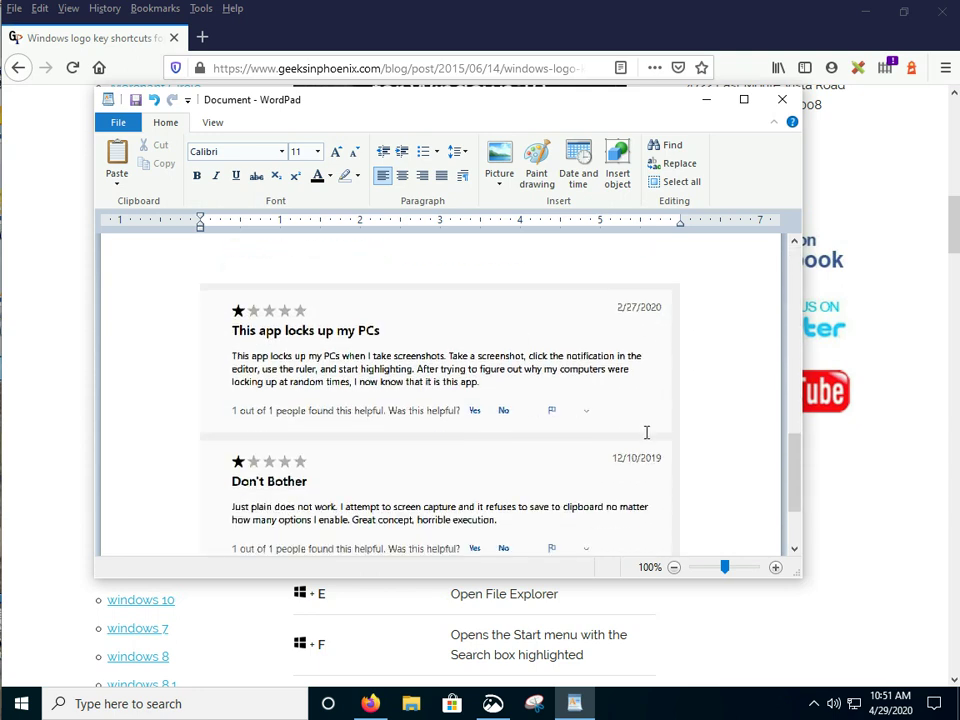
pyautogui.scroll(-2, 700, 460)
pyautogui.scroll(6, 712, 466)
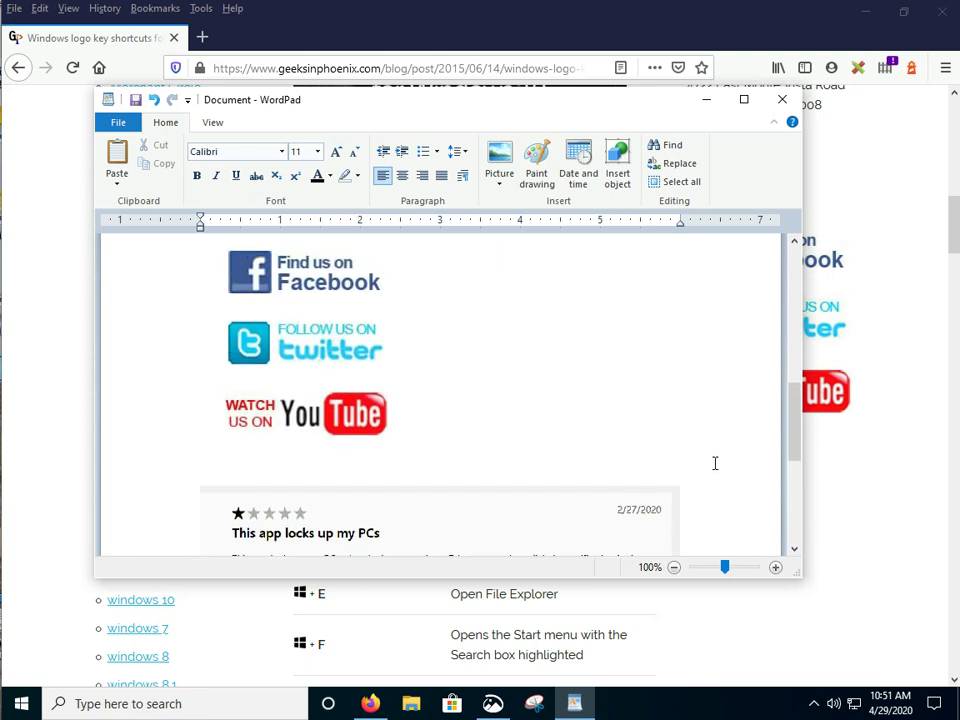
pyautogui.scroll(5, 715, 463)
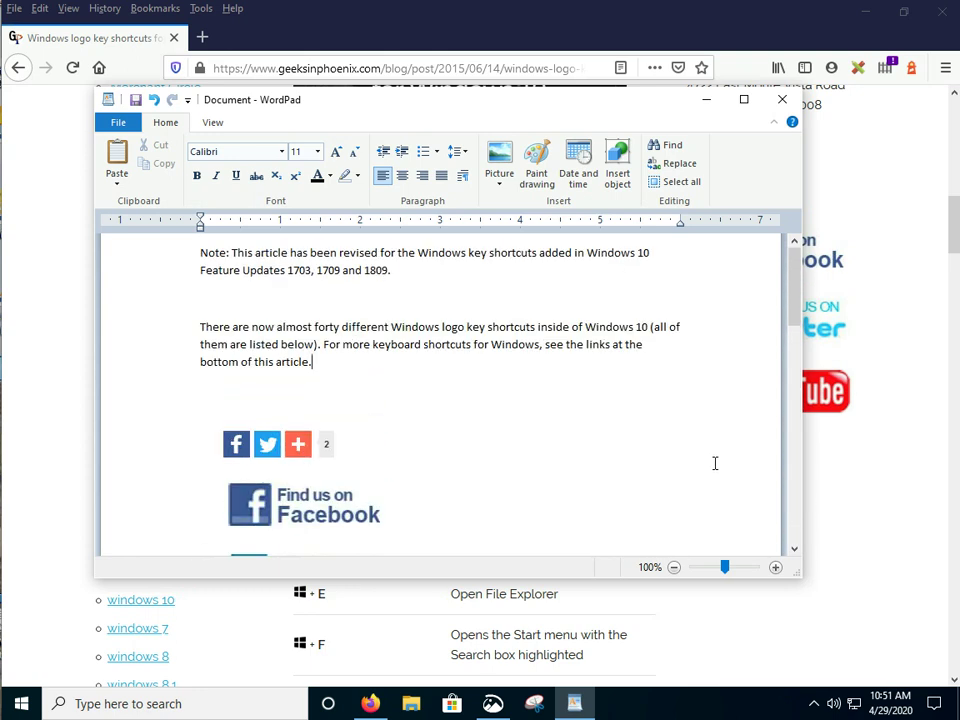